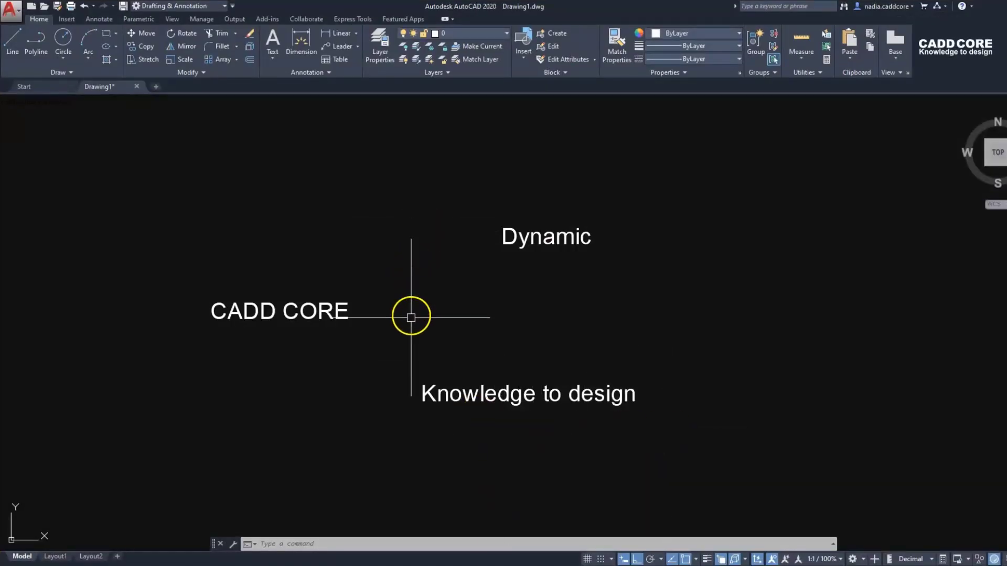
- Start TCIRCLE and select the CADD CORE label as the text to enclose
middle_click_drag(385, 298, 392, 295)
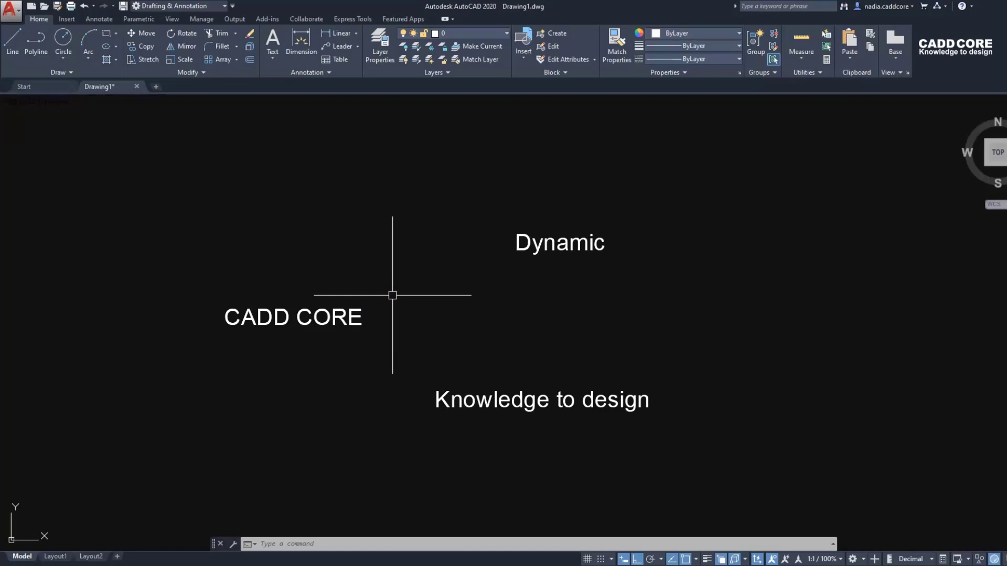
type("tc")
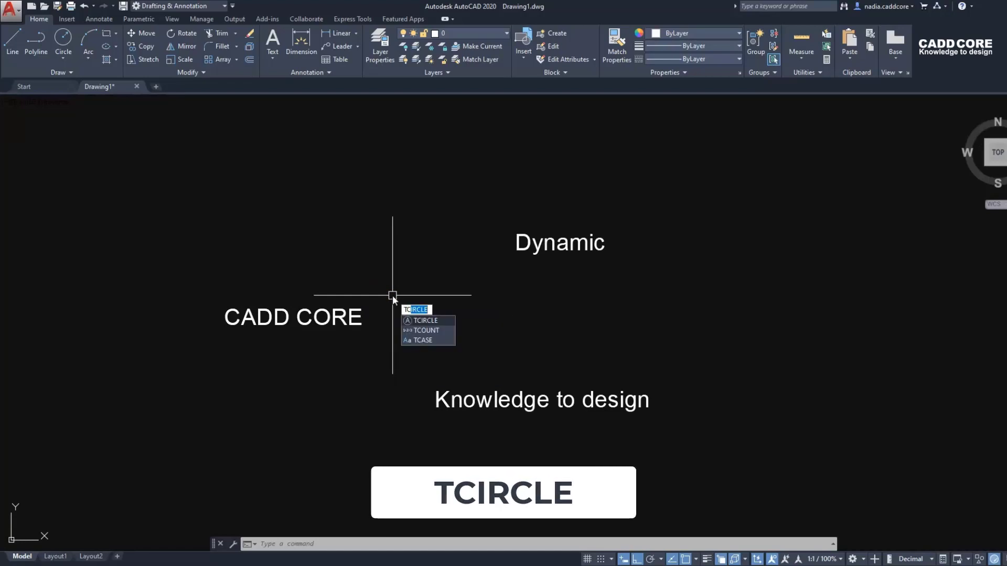
type("i")
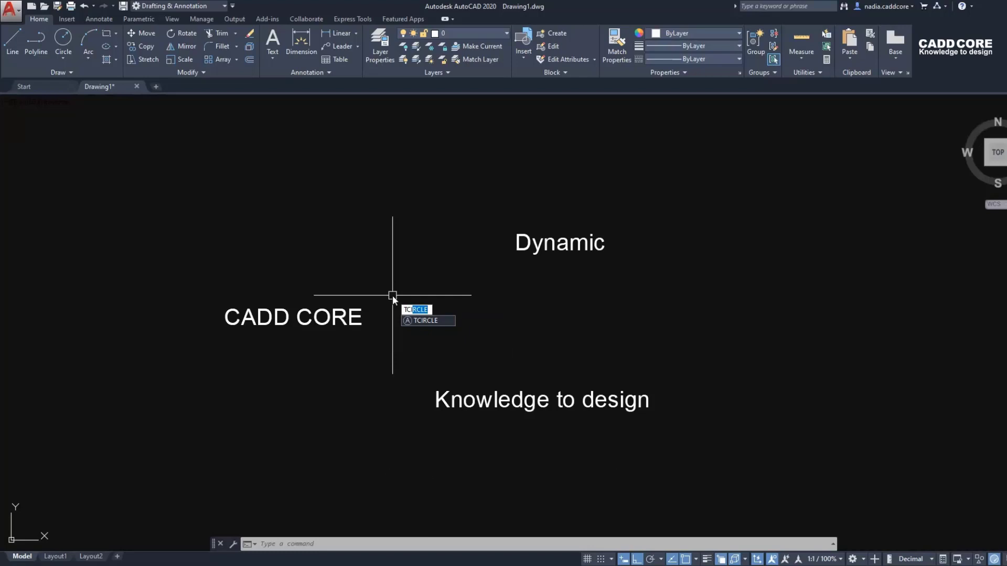
key("Return")
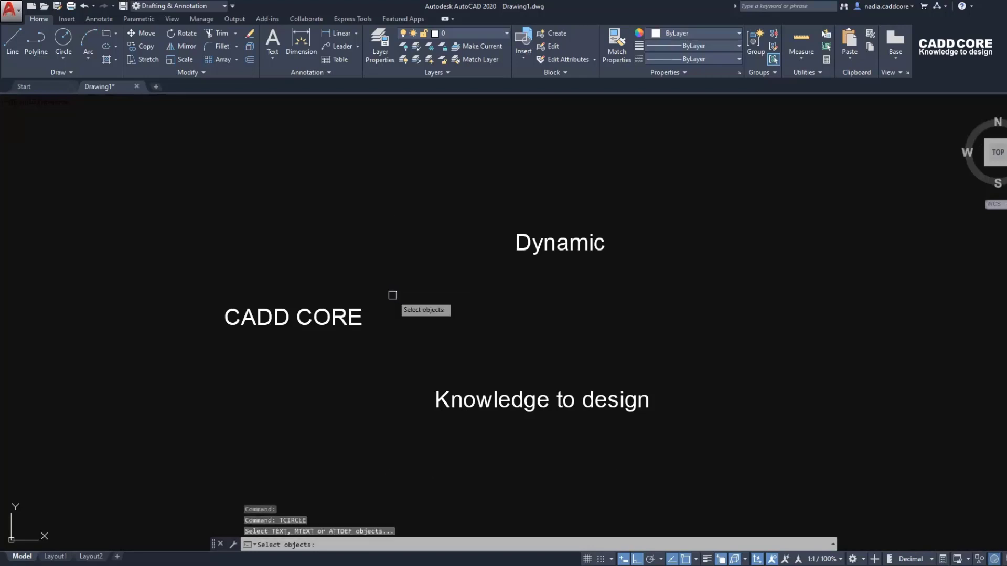
left_click(403, 307)
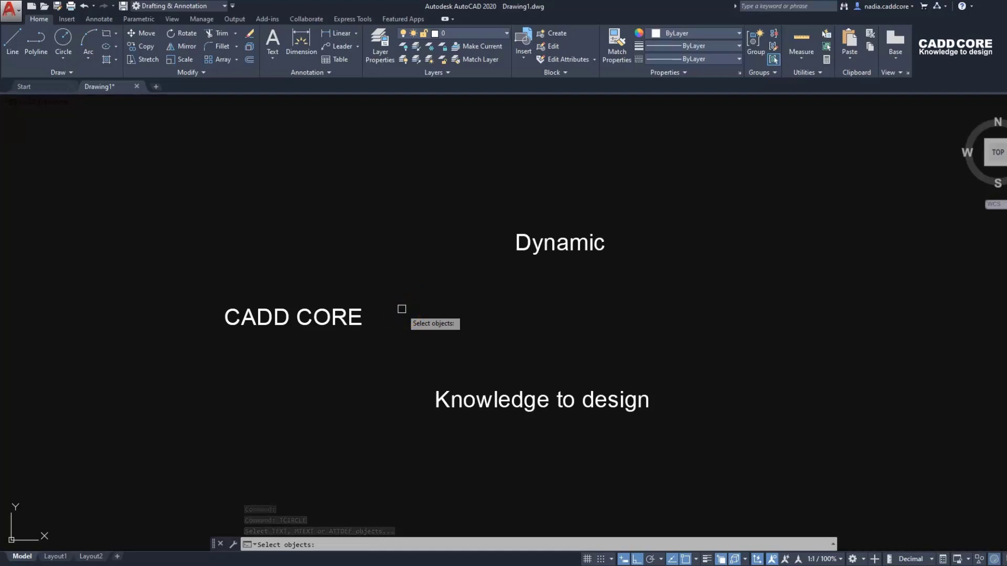
mouse_move(394, 309)
middle_mouse_down()
mouse_move(419, 308)
mouse_move(403, 317)
middle_mouse_up()
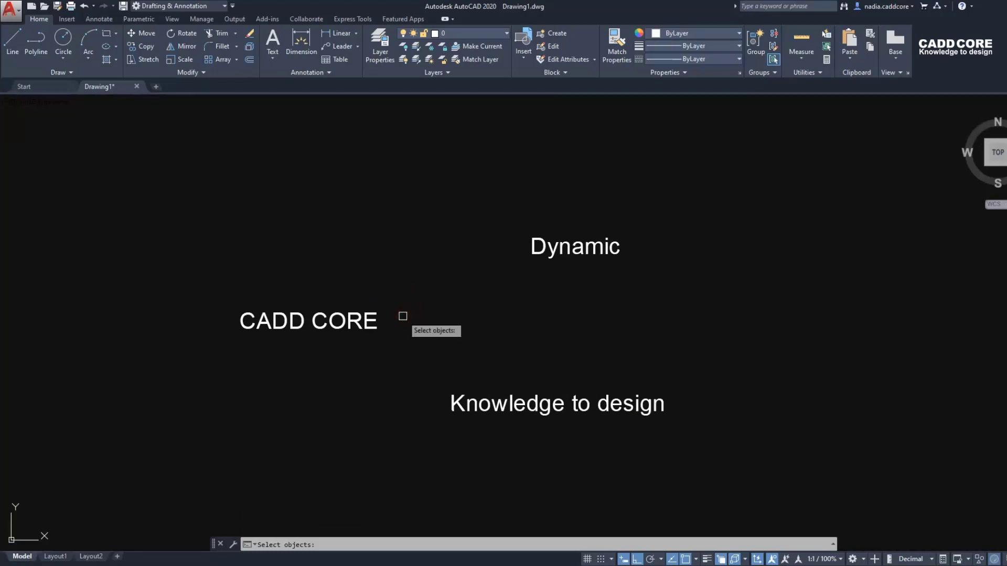
middle_click_drag(387, 318, 398, 318)
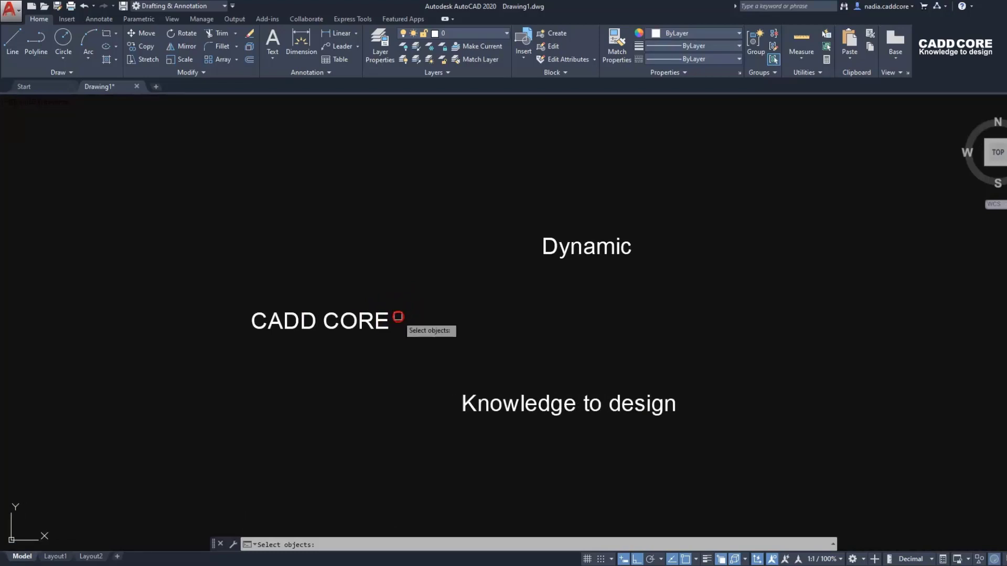
left_click(370, 327)
key("Return")
type(".5")
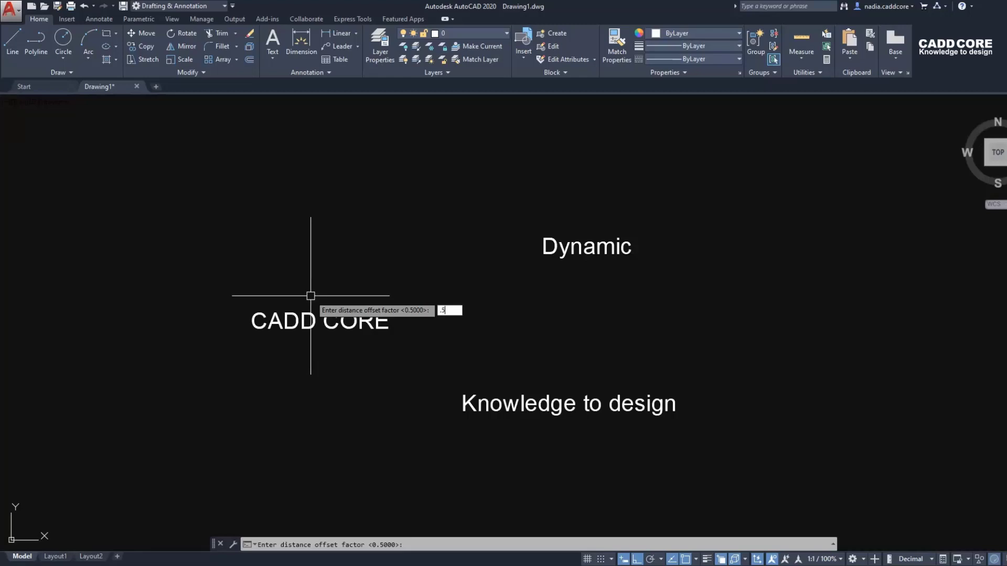
- Keep the 0.5 offset factor and draw a constant-size circle around CADD CORE
key("Return")
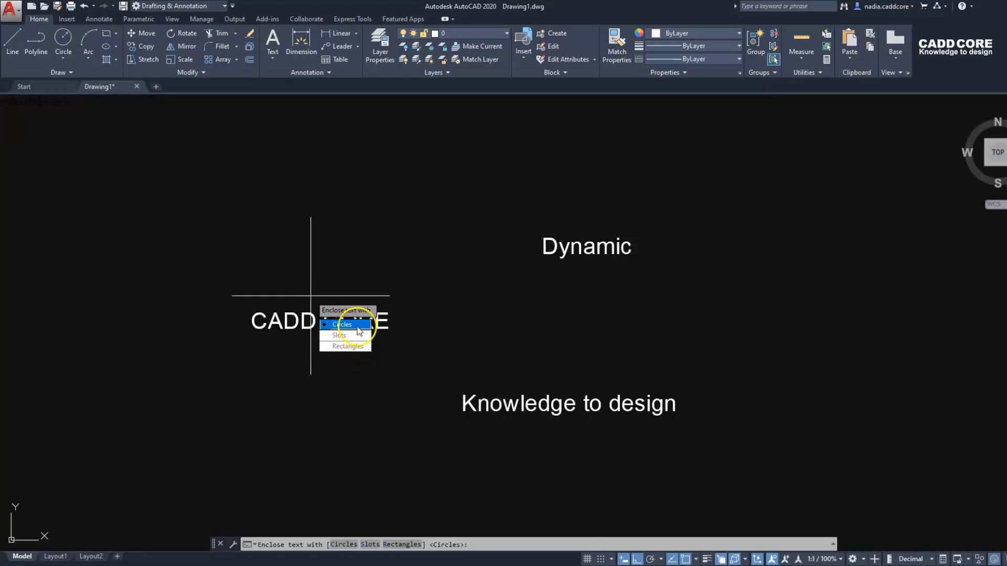
left_click(357, 330)
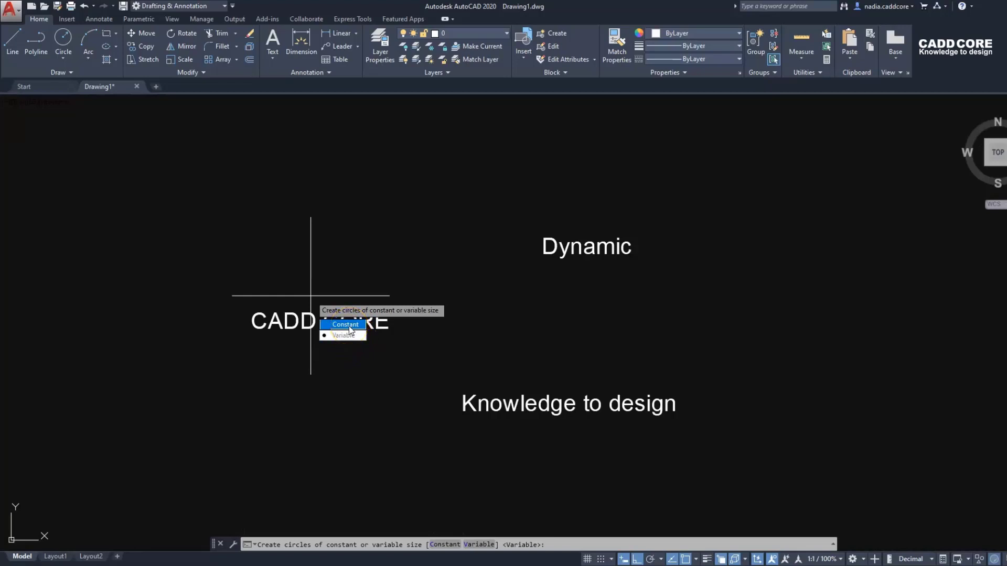
left_click(353, 326)
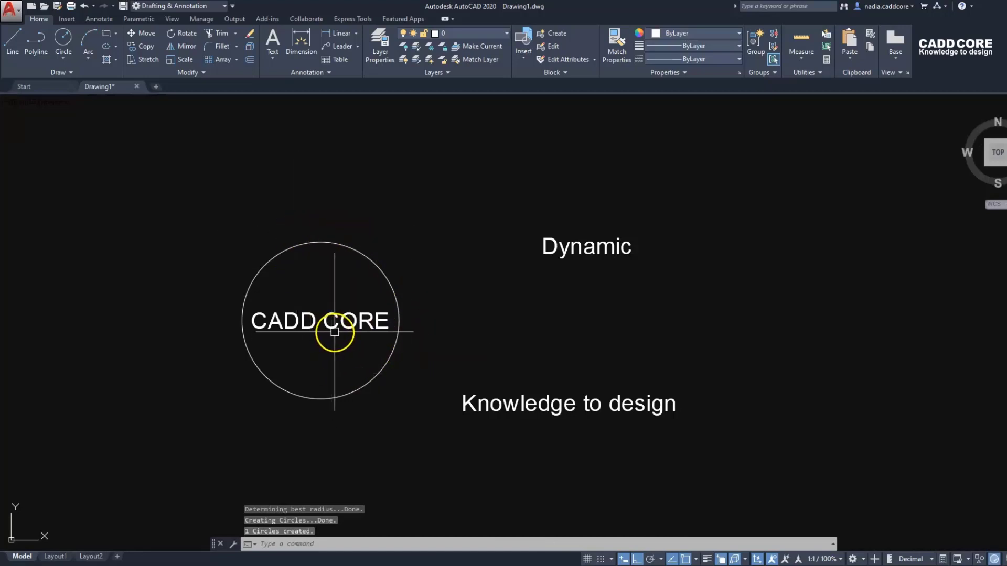
middle_click_drag(337, 327, 337, 335)
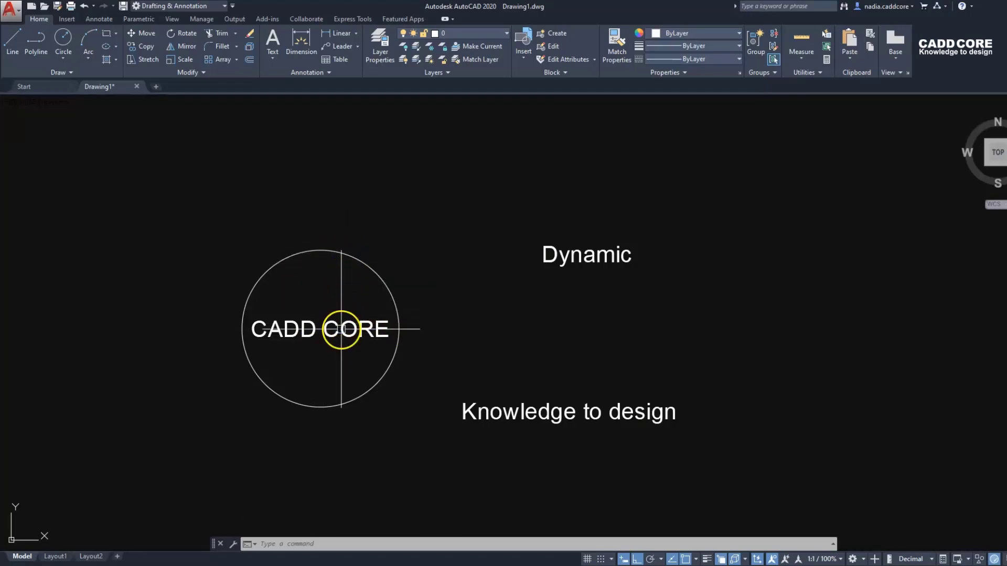
- Pan the labels into view, cancelling an accidental TCIRCLE restart
scroll(341, 328, "down", 2)
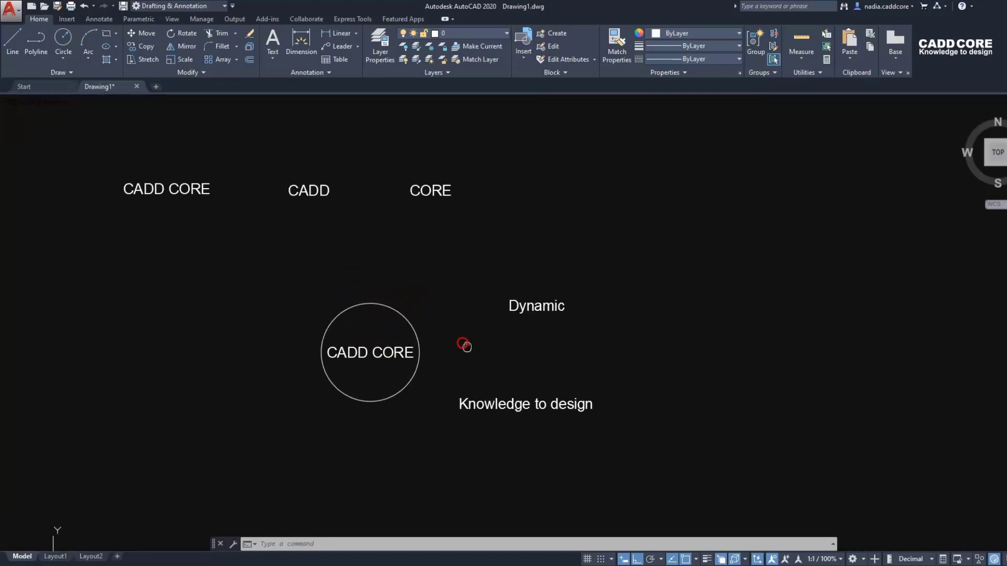
middle_click_drag(398, 304, 455, 342)
middle_click_drag(367, 249, 395, 274)
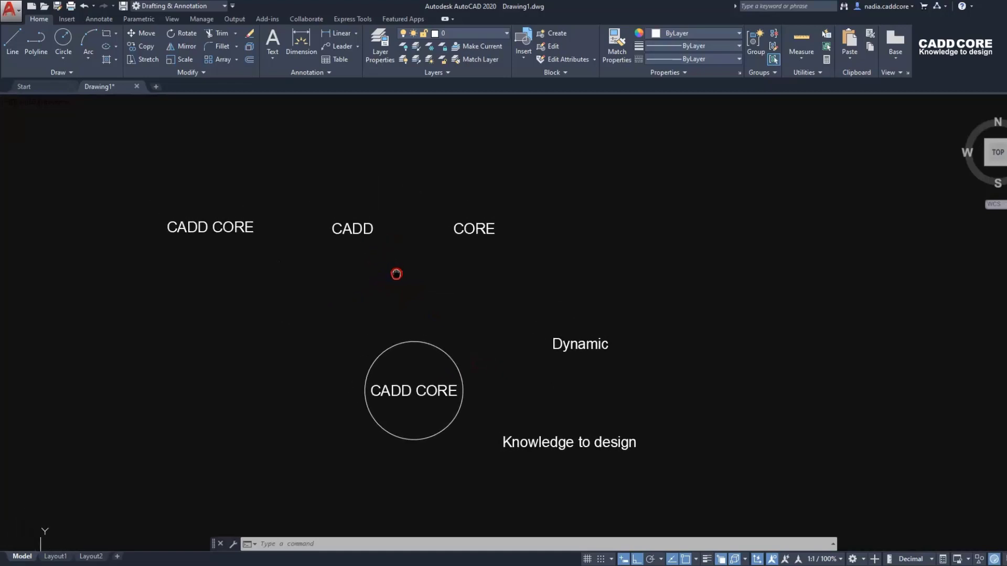
key("Return")
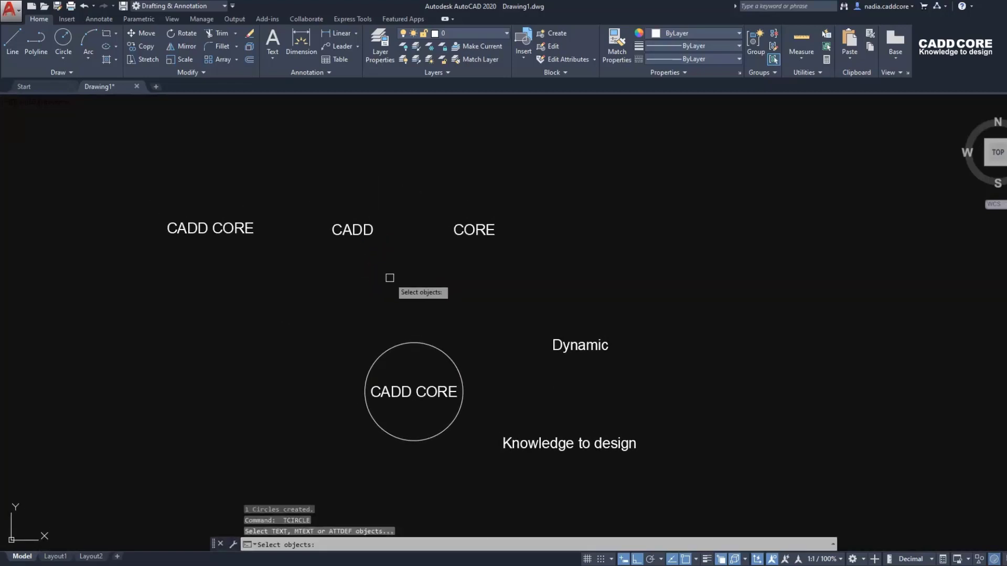
middle_click_drag(367, 279, 394, 295)
key("Escape")
- Copy the CADD CORE, CADD and CORE labels as a second row above the originals
left_click(533, 238)
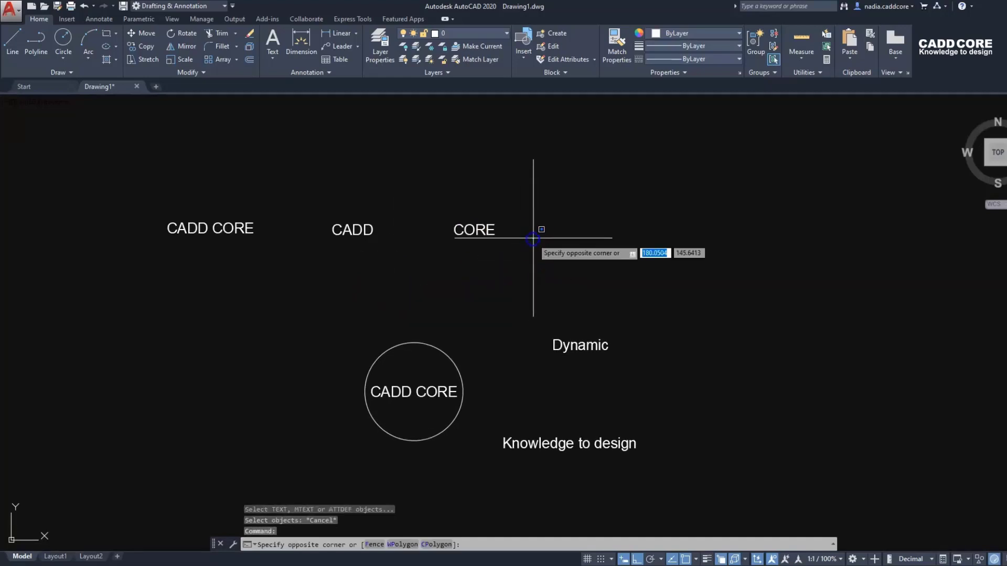
left_click(162, 254)
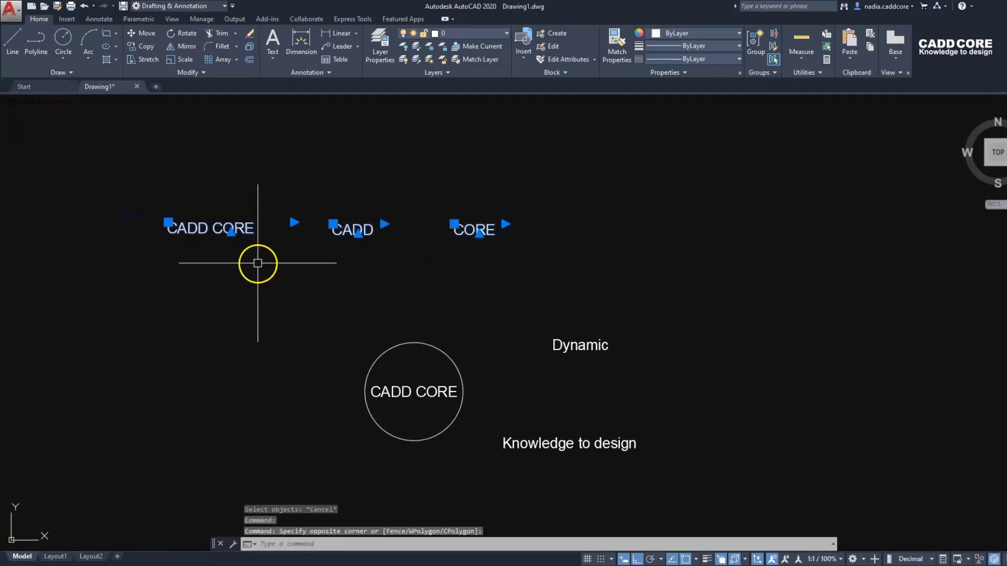
type("co")
key("Return")
left_click(302, 281)
scroll(314, 246, "down", 2)
middle_click_drag(328, 214, 329, 248)
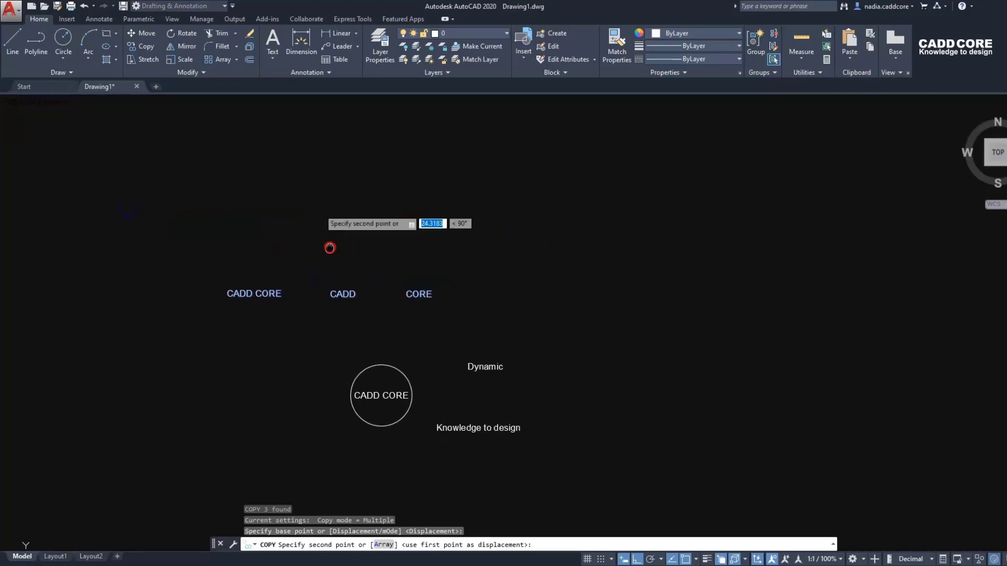
left_click(326, 210)
key("Escape")
scroll(320, 257, "up", 2)
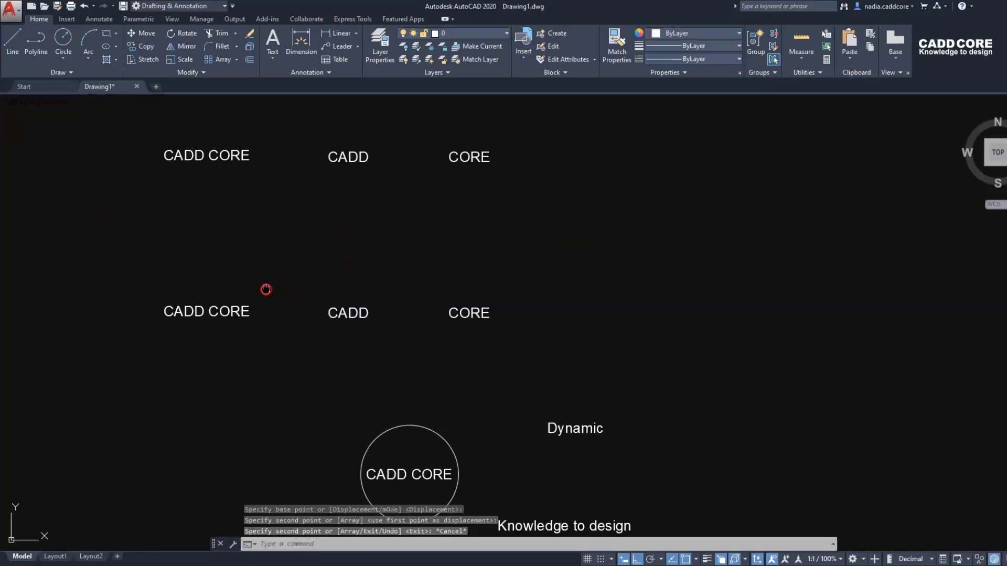
middle_click_drag(266, 289, 273, 289)
- Enclose the second-row CADD CORE, CADD and CORE labels in constant circles at offset 0.5
type("tc")
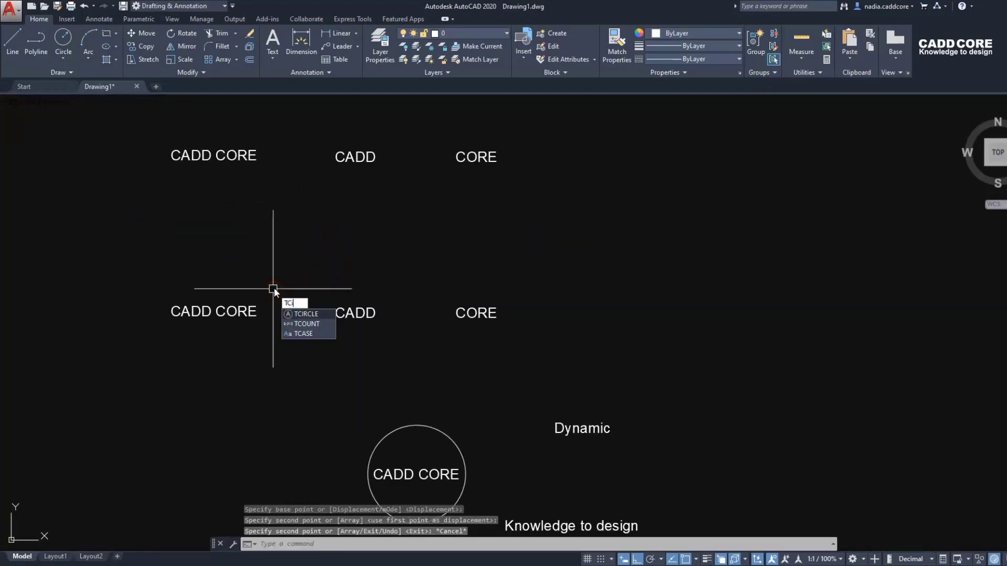
type("i")
key("Return")
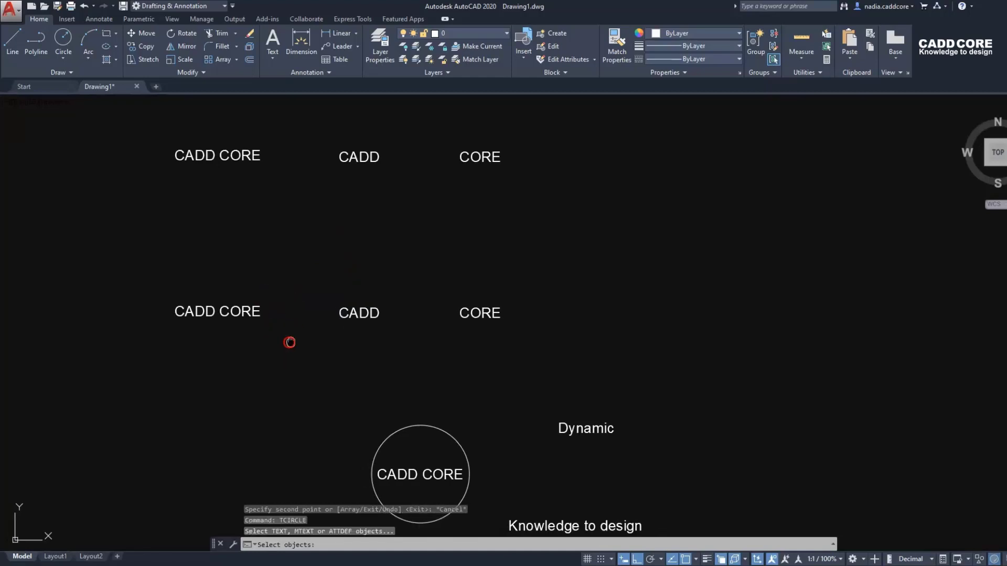
middle_click_drag(290, 342, 304, 341)
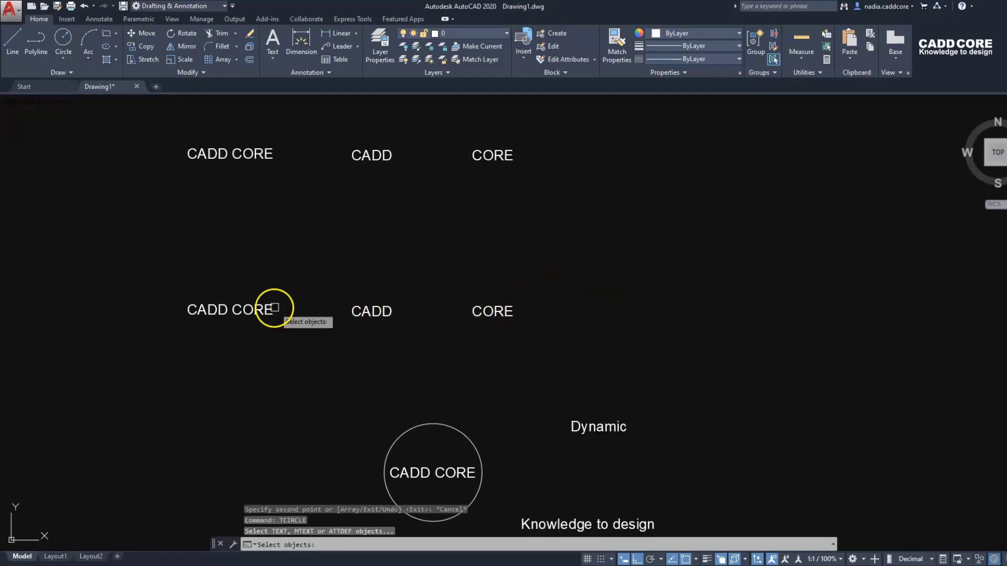
left_click(529, 299)
left_click(197, 335)
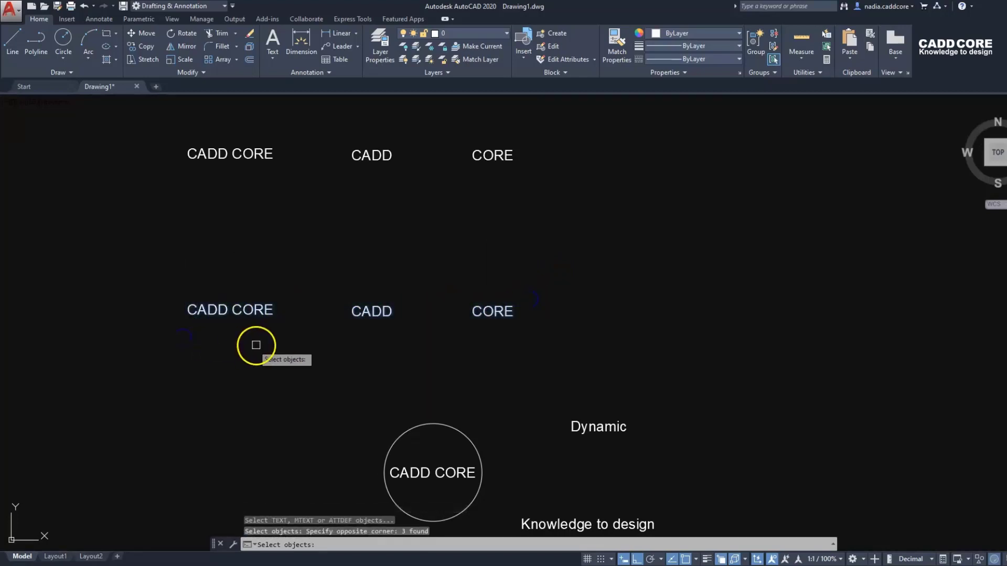
key("Return")
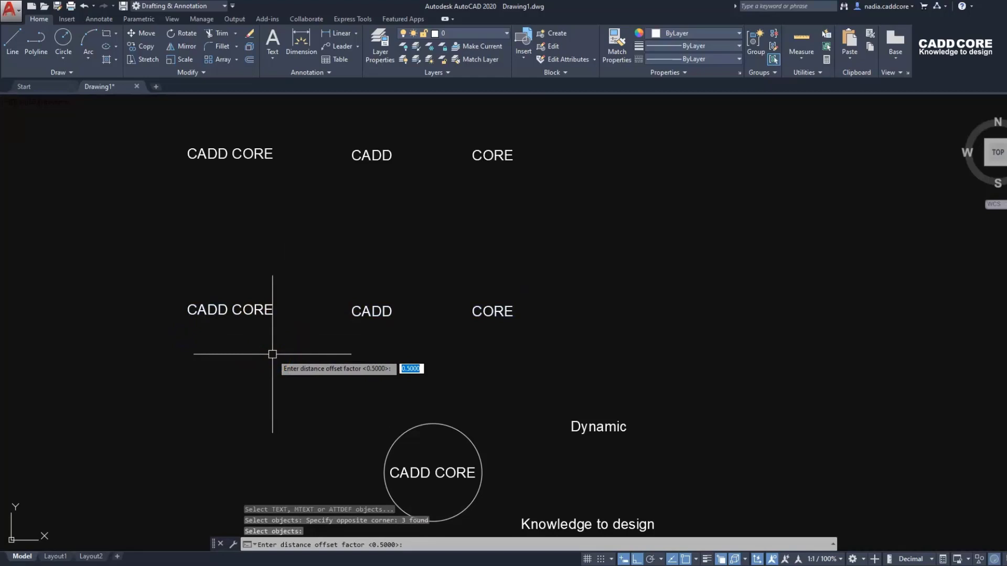
key("Return")
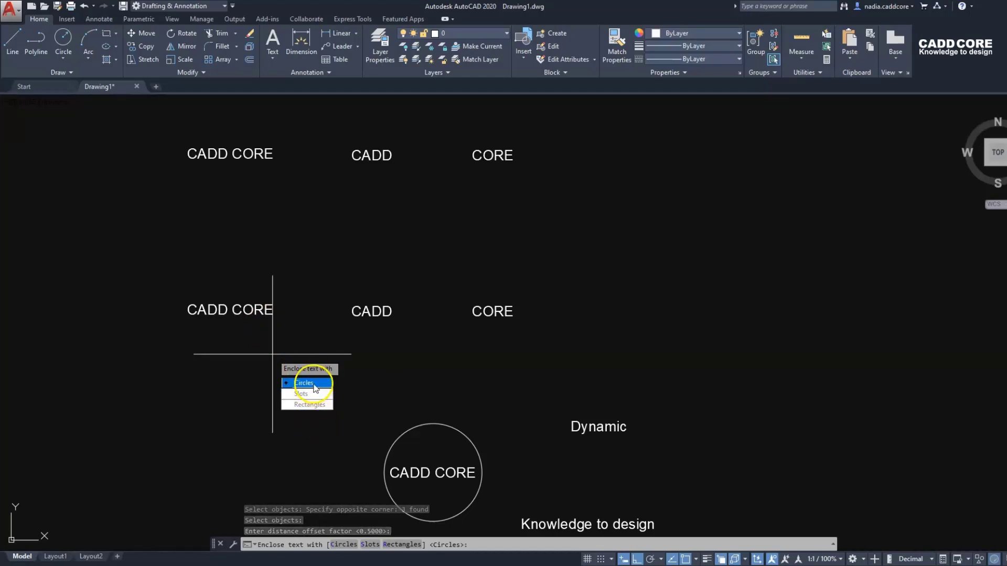
left_click(306, 383)
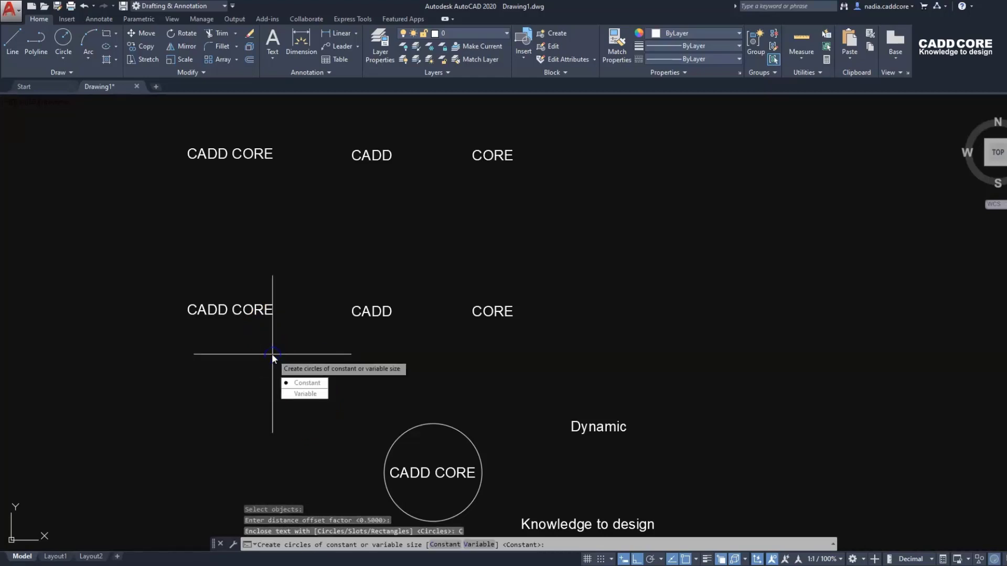
left_click(308, 387)
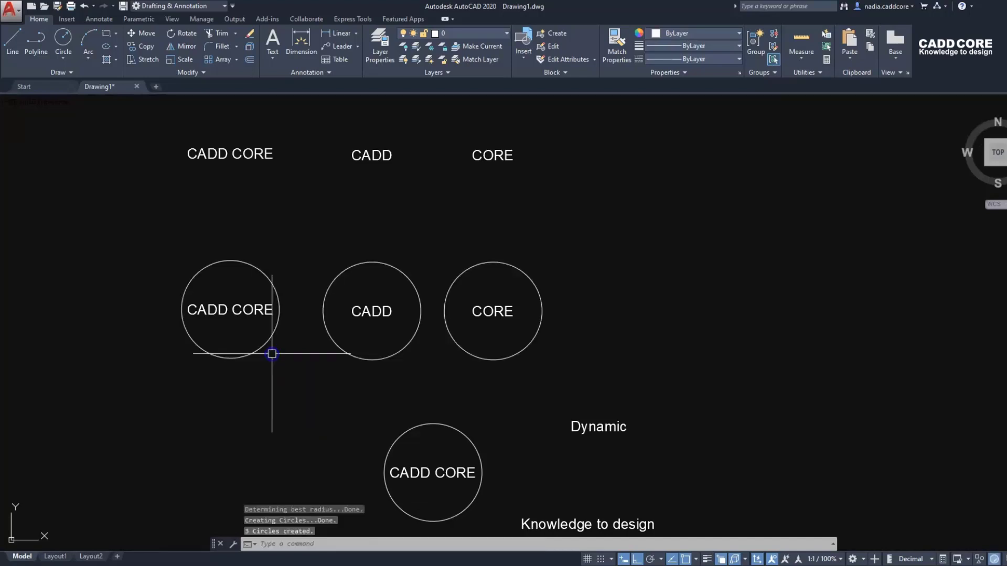
mouse_move(322, 330)
middle_mouse_down()
mouse_move(281, 346)
mouse_move(313, 349)
middle_mouse_up()
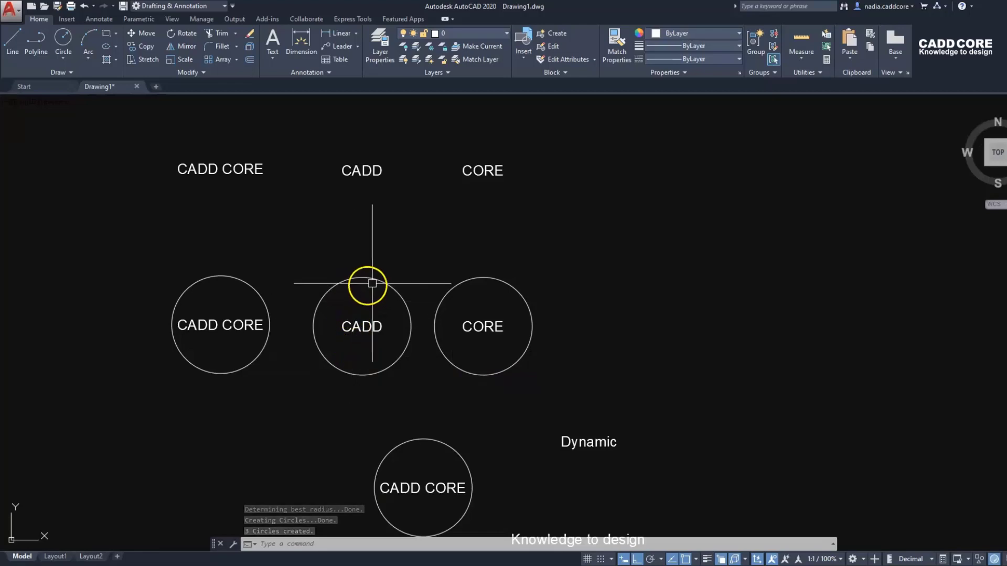
- Add an R9 radius dimension to the CADD CORE circle
left_click(357, 33)
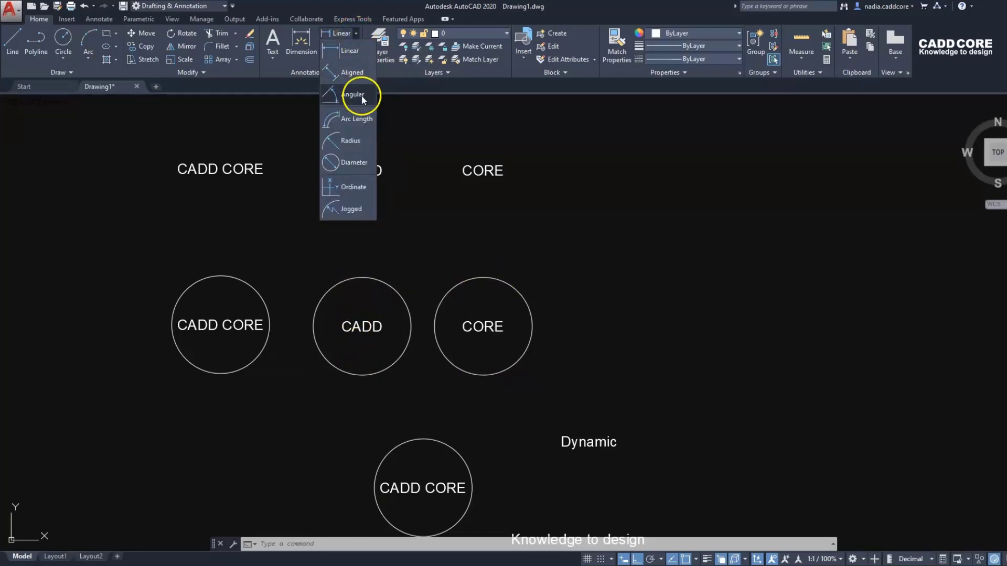
left_click(365, 143)
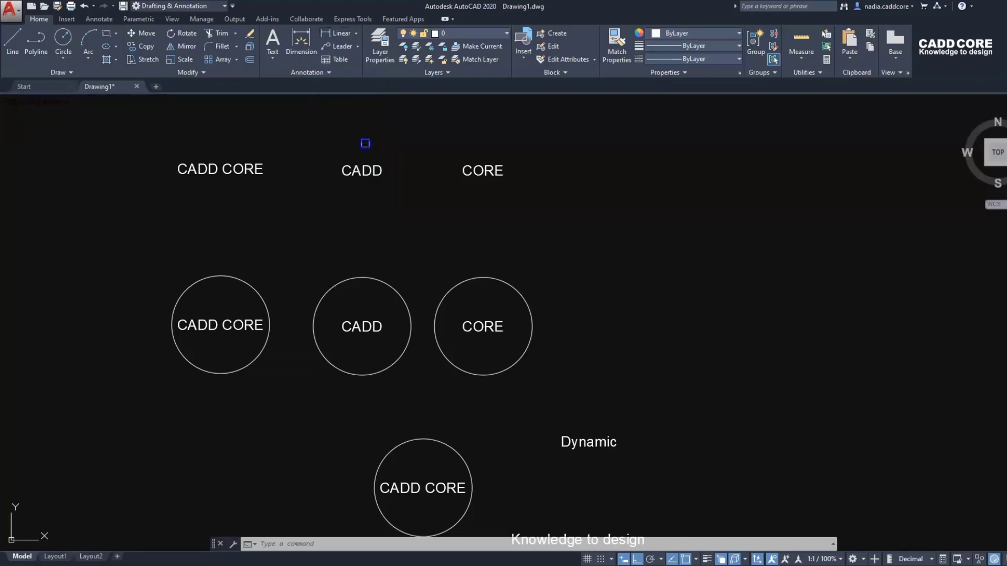
left_click(252, 285)
left_click(279, 277)
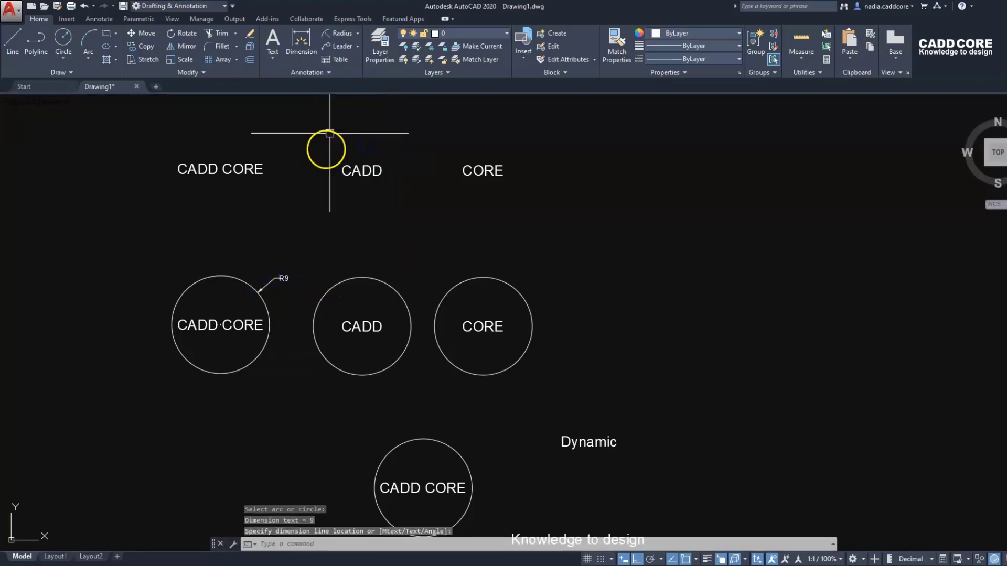
- Add R9 radius dimensions to the CADD and CORE circles
left_click(340, 33)
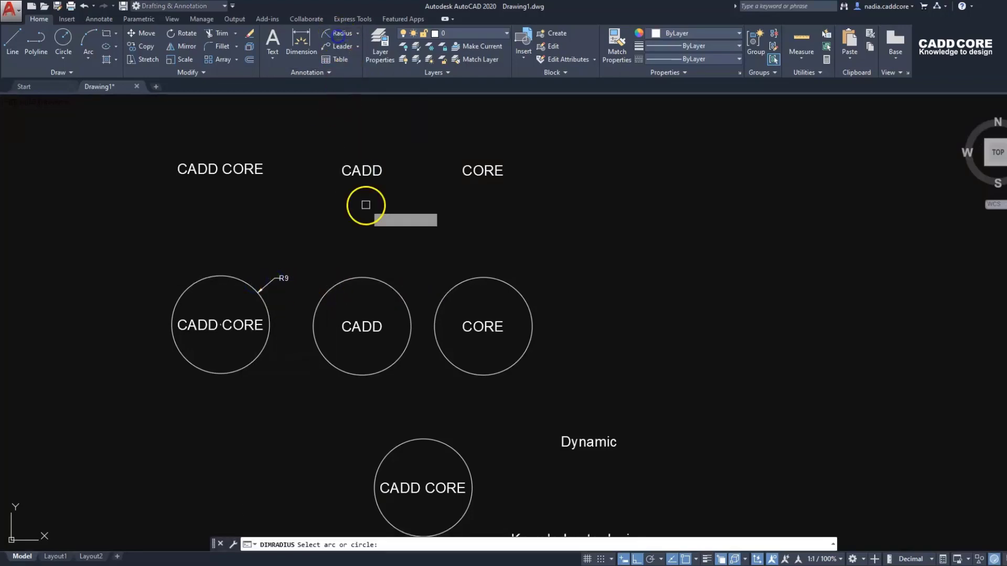
left_click(384, 281)
scroll(398, 278, "up", 4)
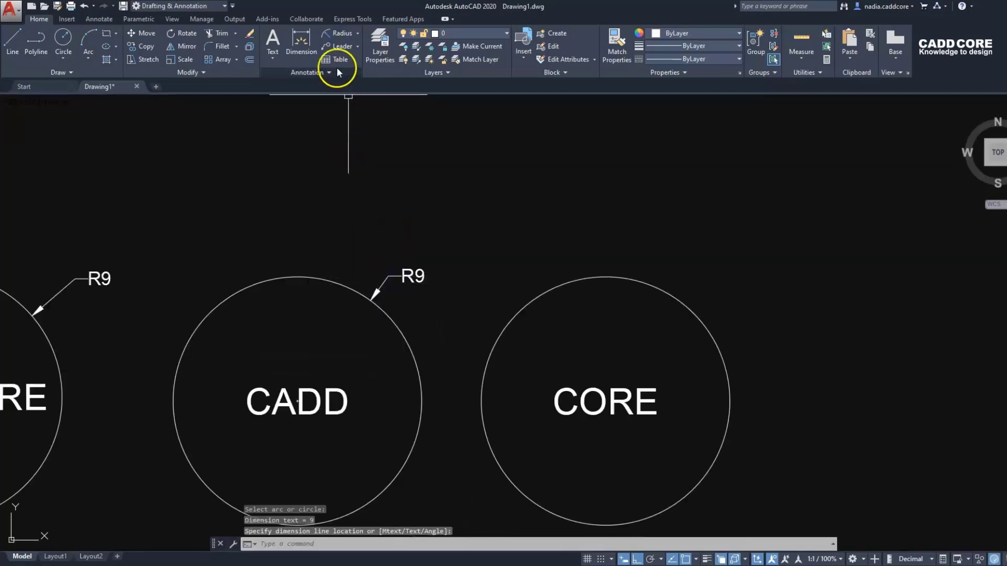
left_click(332, 32)
left_click(529, 311)
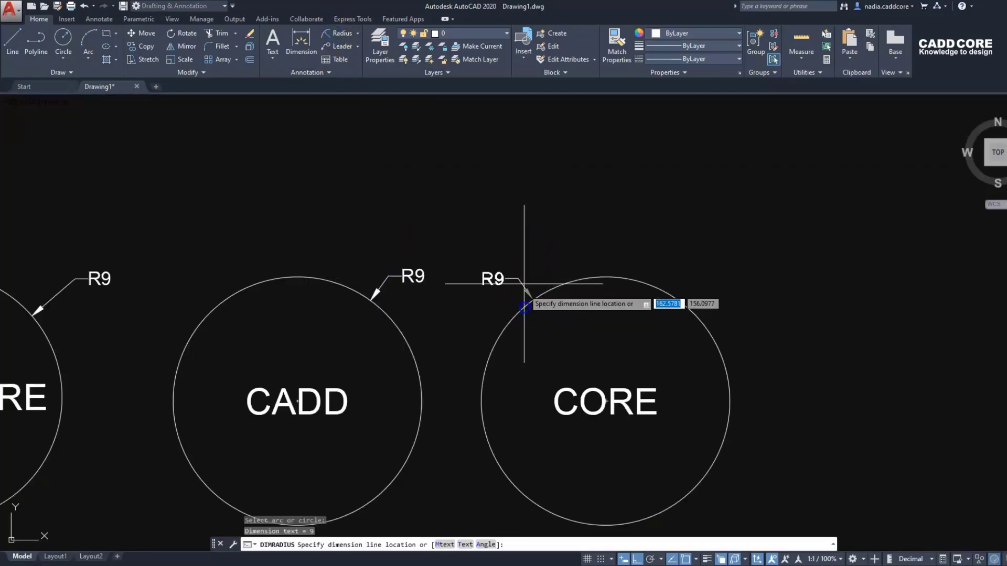
left_click(524, 265)
scroll(506, 288, "down", 3)
scroll(423, 234, "down", 1)
mouse_move(423, 234)
middle_mouse_down()
mouse_move(425, 303)
mouse_move(441, 304)
middle_mouse_up()
scroll(432, 292, "up", 2)
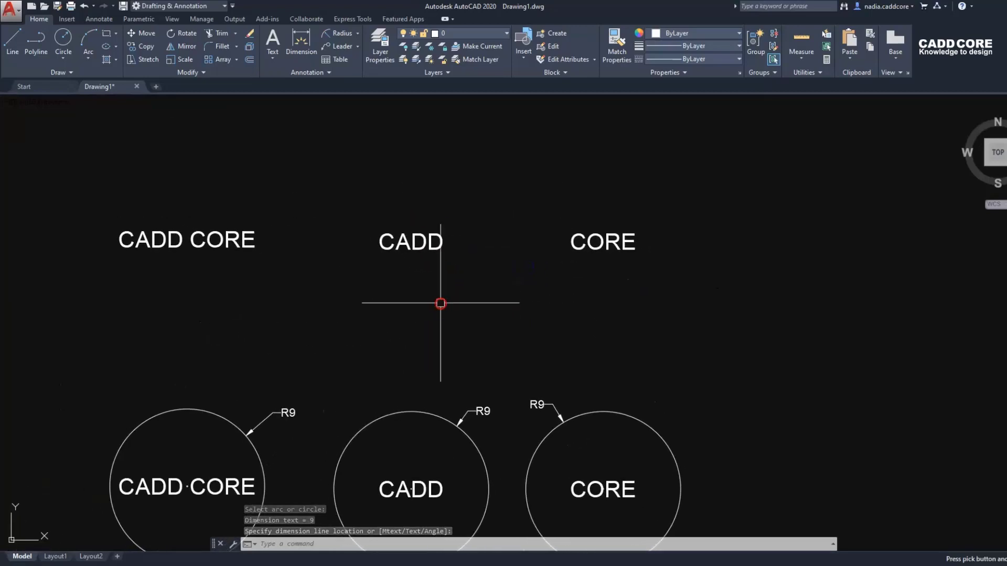
- Enclose the top-row CADD CORE, CADD and CORE texts in variable-size circles at offset 0.5
type("t")
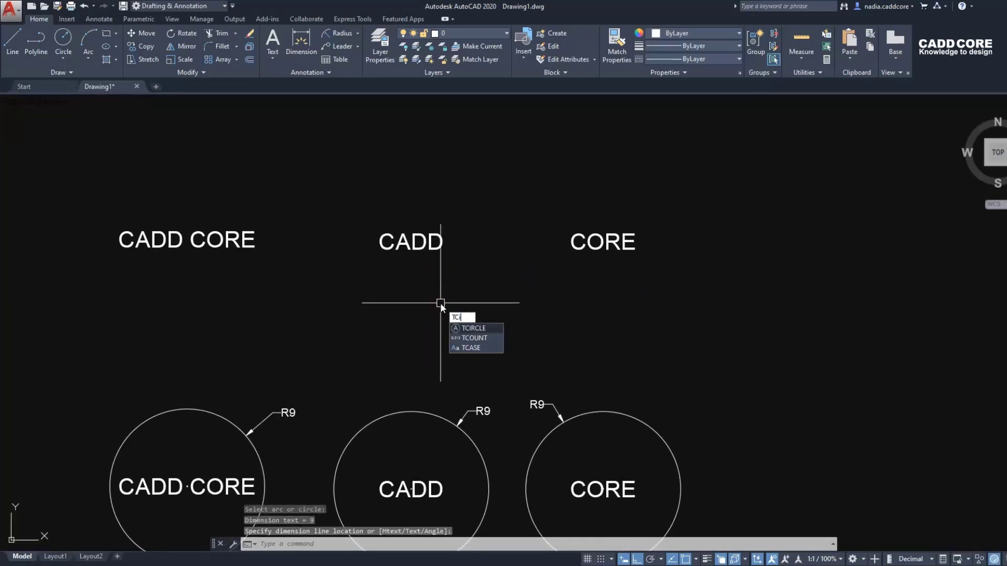
type("i")
key("Return")
left_click(671, 216)
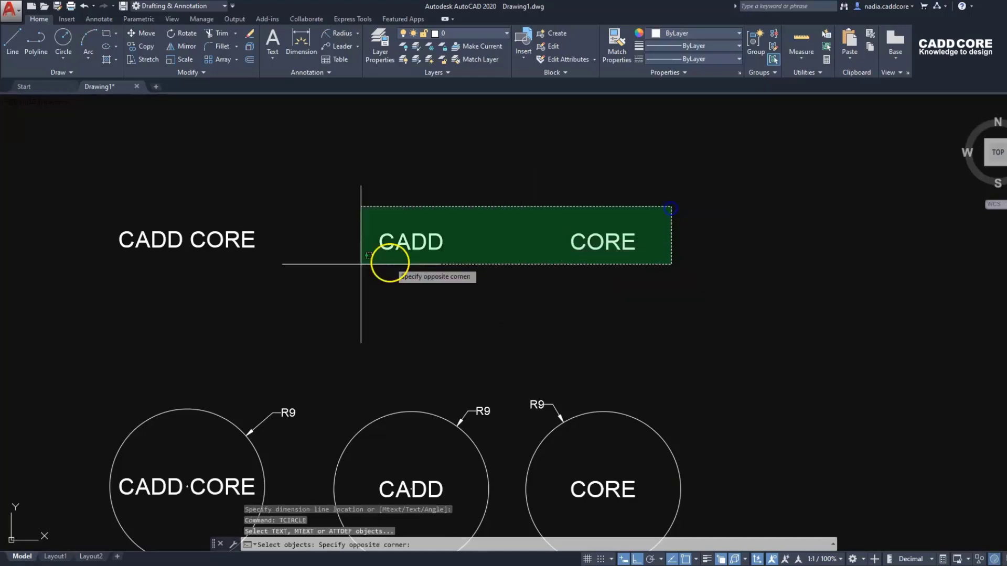
left_click(128, 288)
middle_click_drag(306, 292, 318, 294)
key("Return")
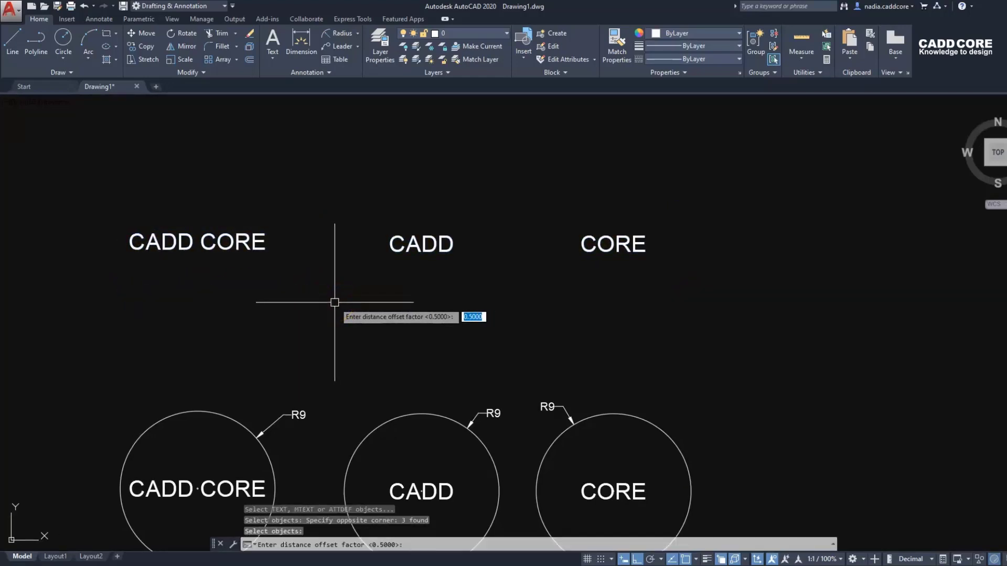
key("Return")
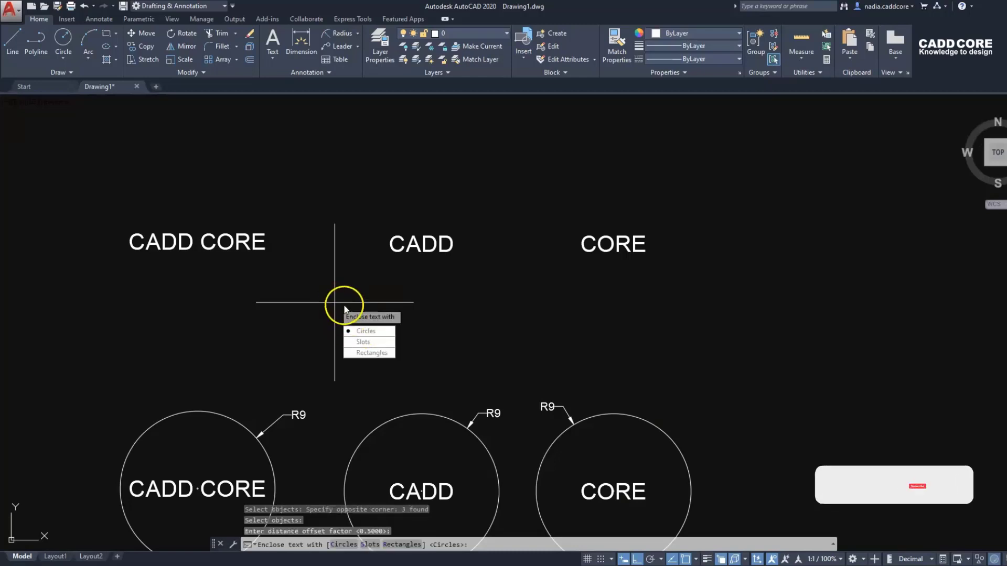
left_click(373, 331)
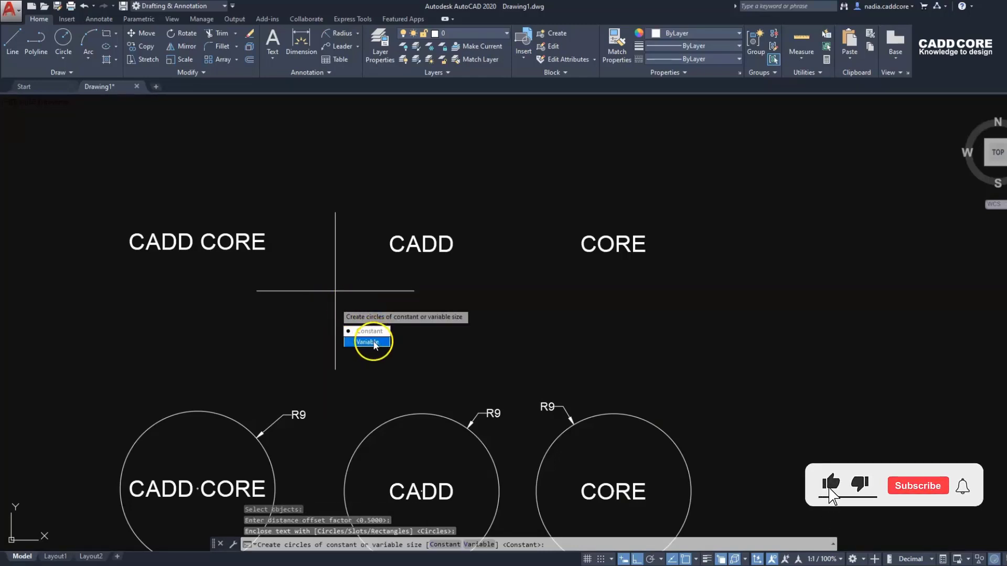
left_click(367, 343)
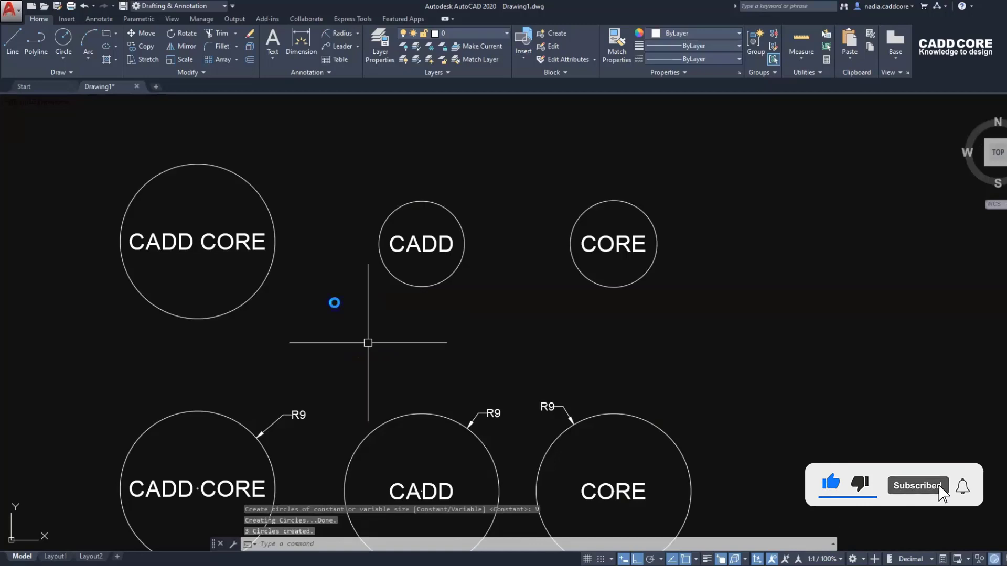
middle_click_drag(305, 237, 294, 261)
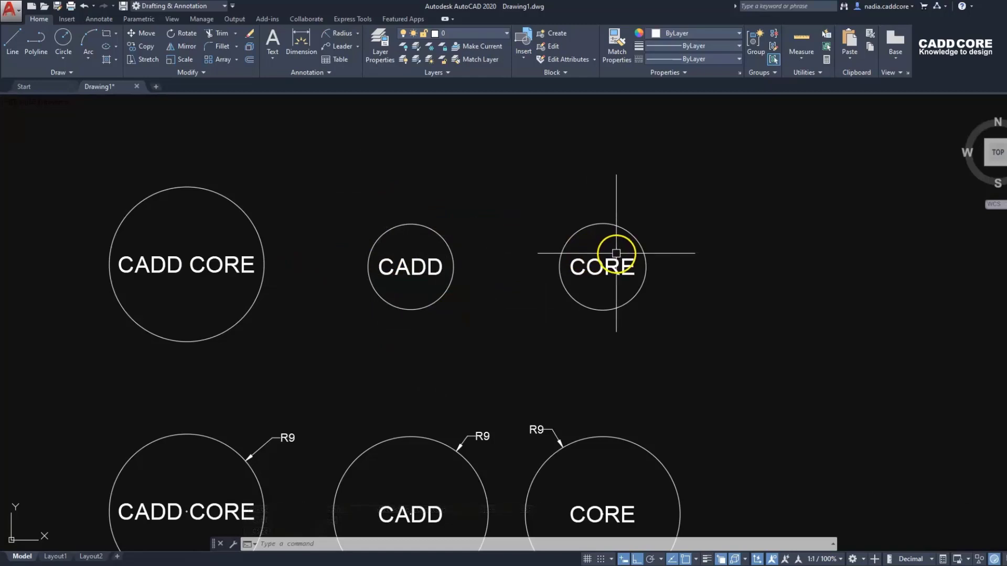
middle_click_drag(413, 346, 408, 321)
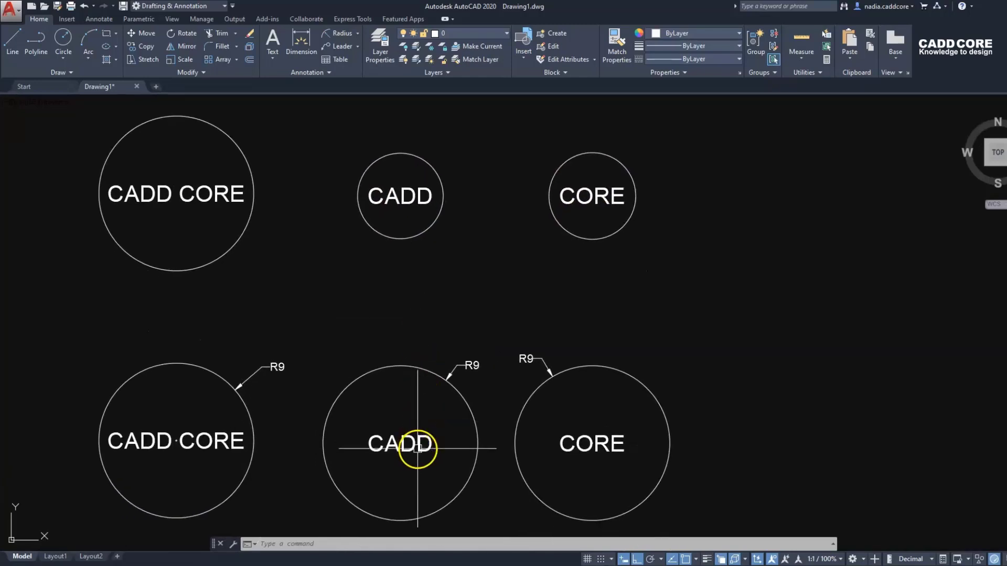
middle_click_drag(413, 449, 413, 430)
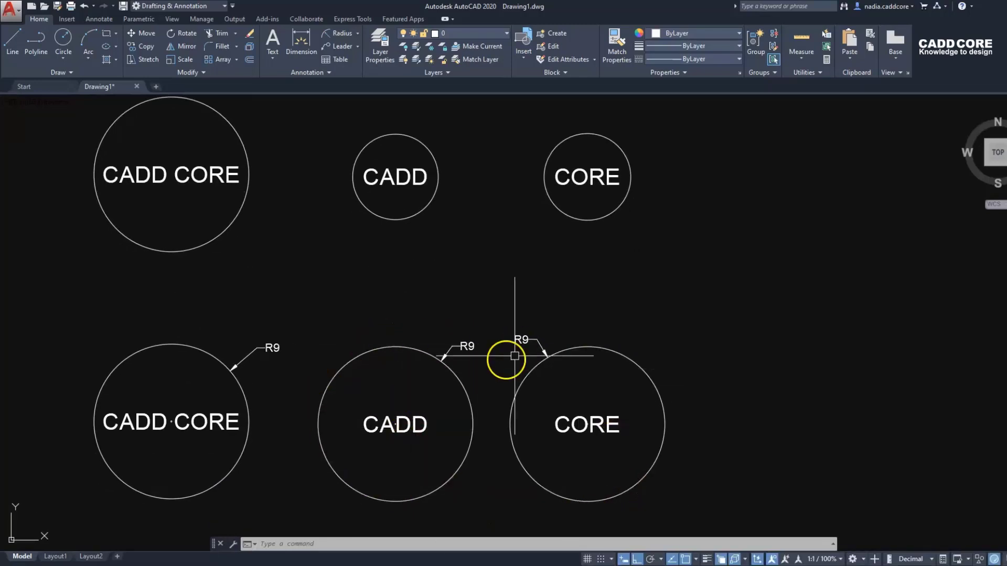
middle_click_drag(374, 275, 388, 322)
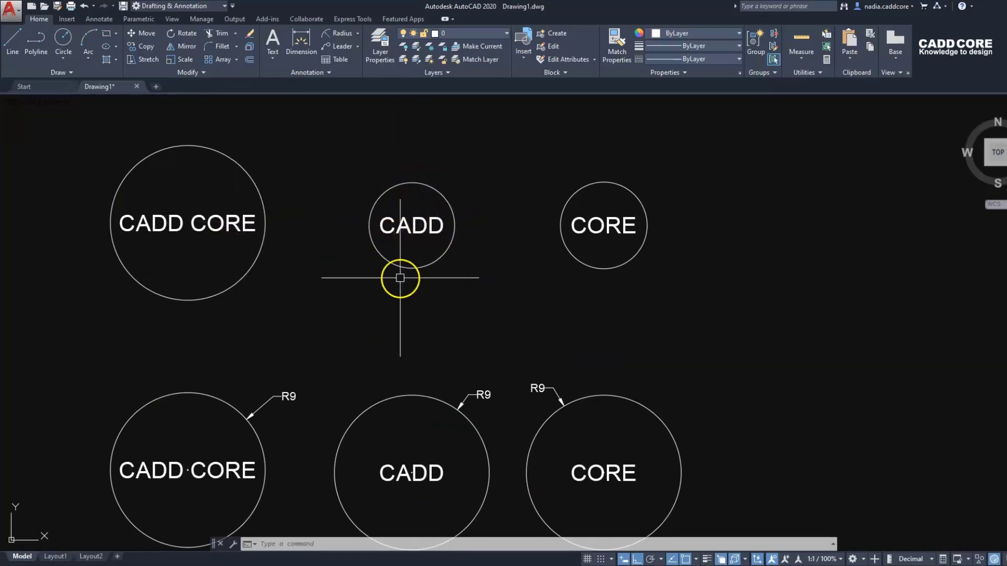
scroll(448, 267, "down", 2)
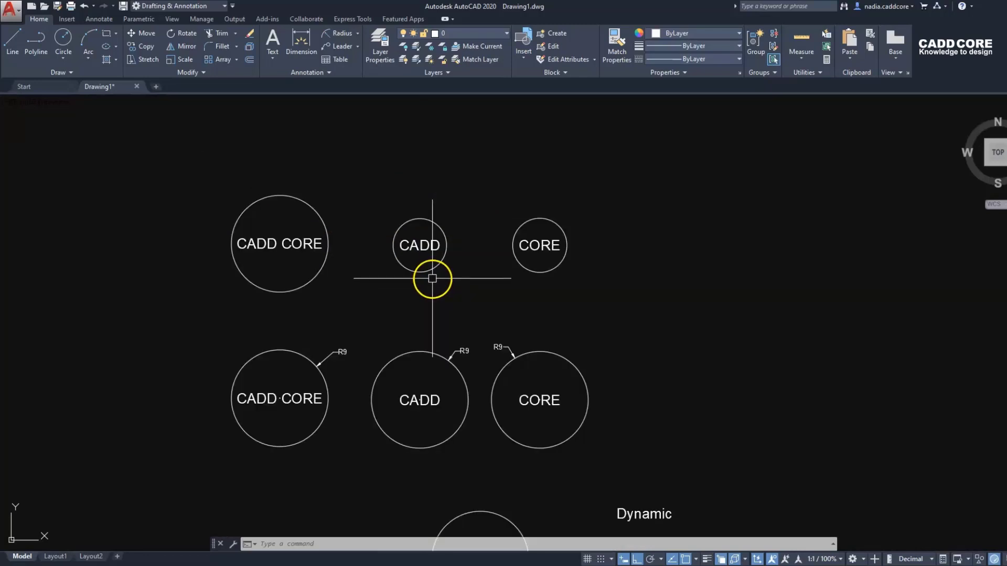
mouse_move(528, 389)
middle_mouse_down()
mouse_move(484, 436)
mouse_move(531, 445)
middle_mouse_up()
middle_click_drag(442, 407, 452, 416)
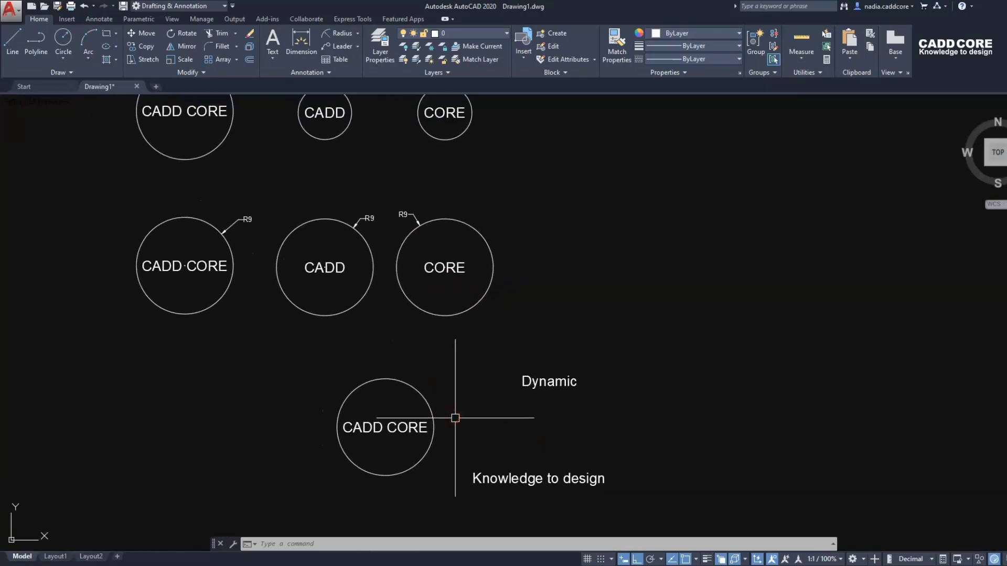
- Run TCIRCLE on the Dynamic text and keep the 0.5 offset factor
type("Tc")
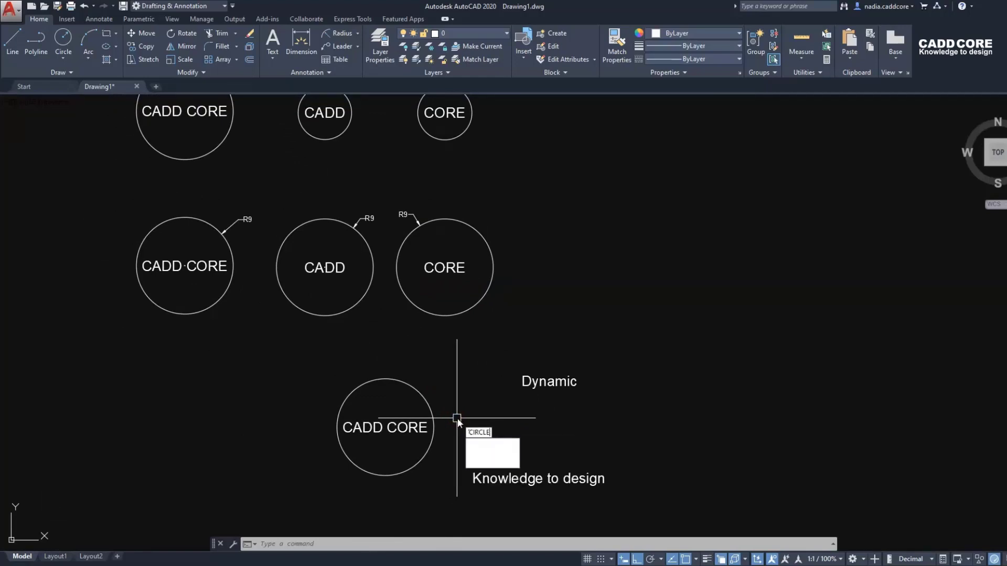
key("Return")
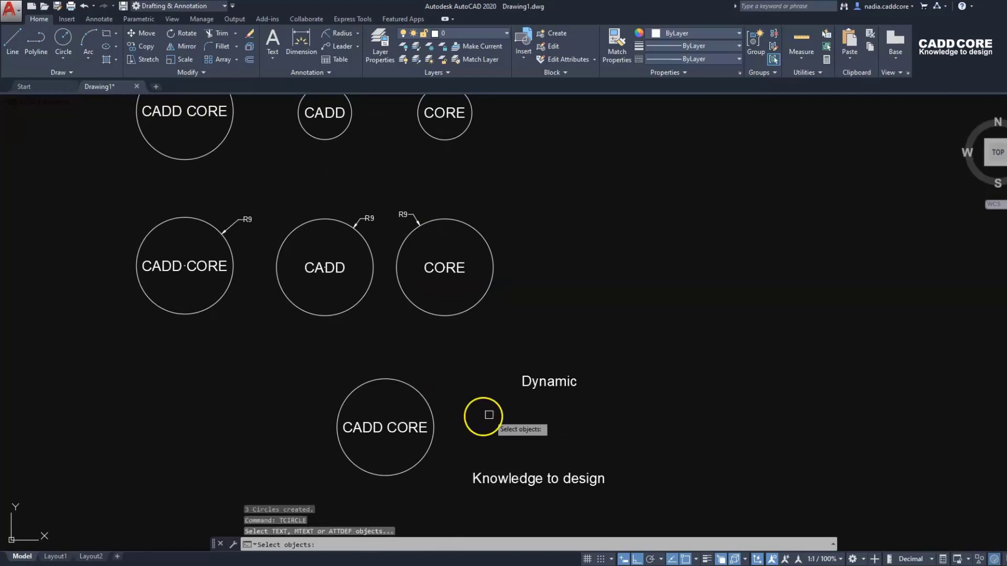
middle_click_drag(554, 382, 518, 388)
left_click(518, 388)
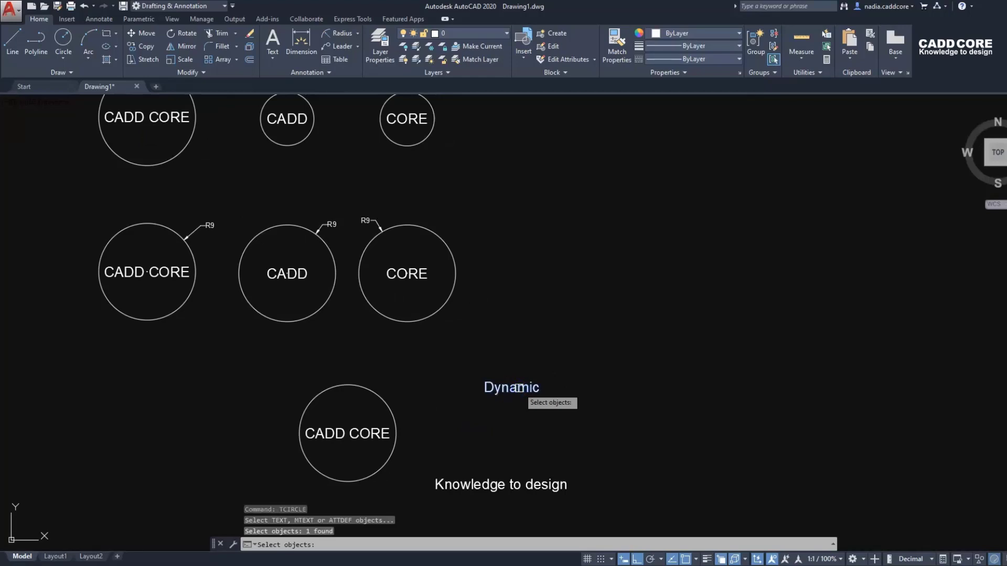
key("Return")
scroll(522, 364, "up", 2)
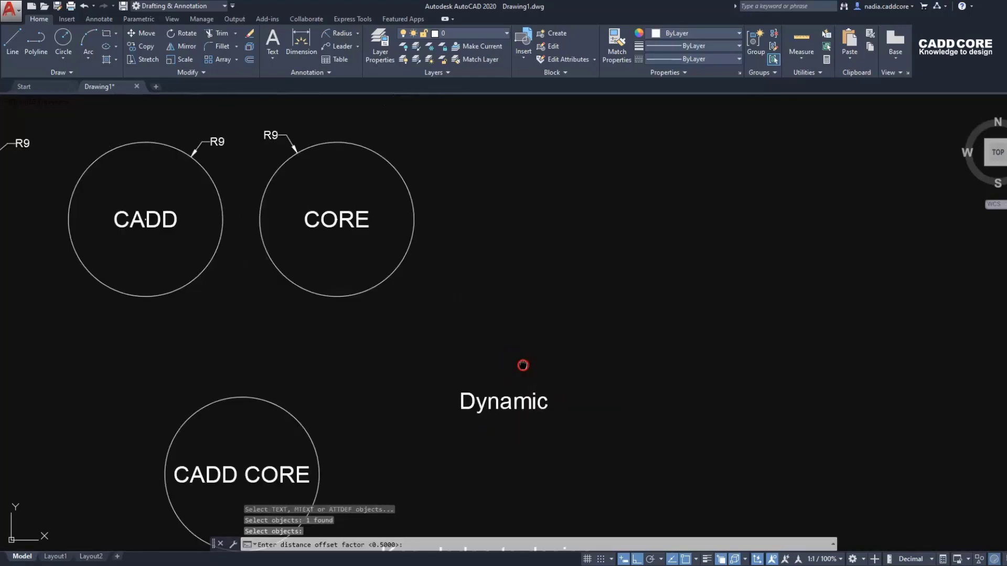
scroll(503, 350, "up", 1)
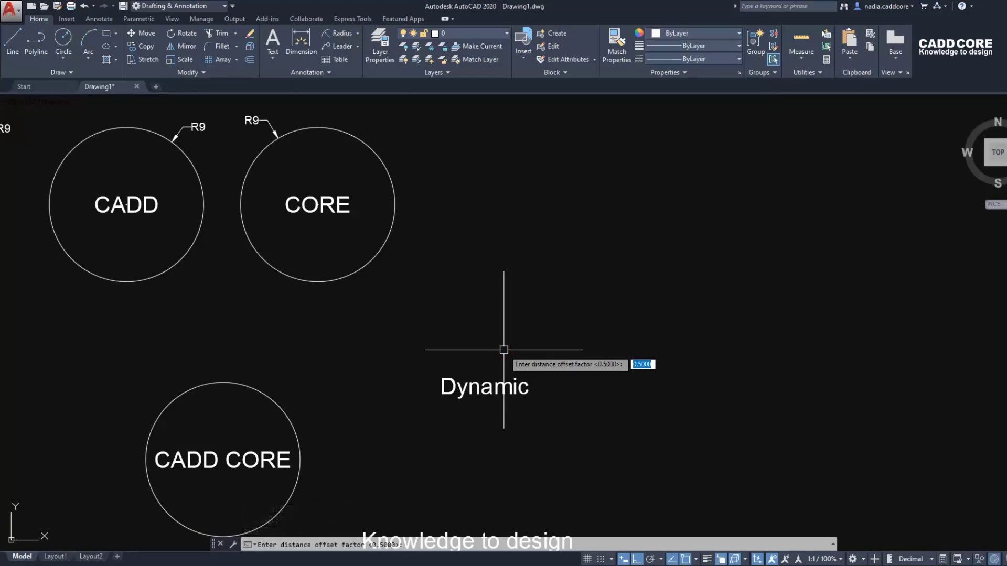
key("Return")
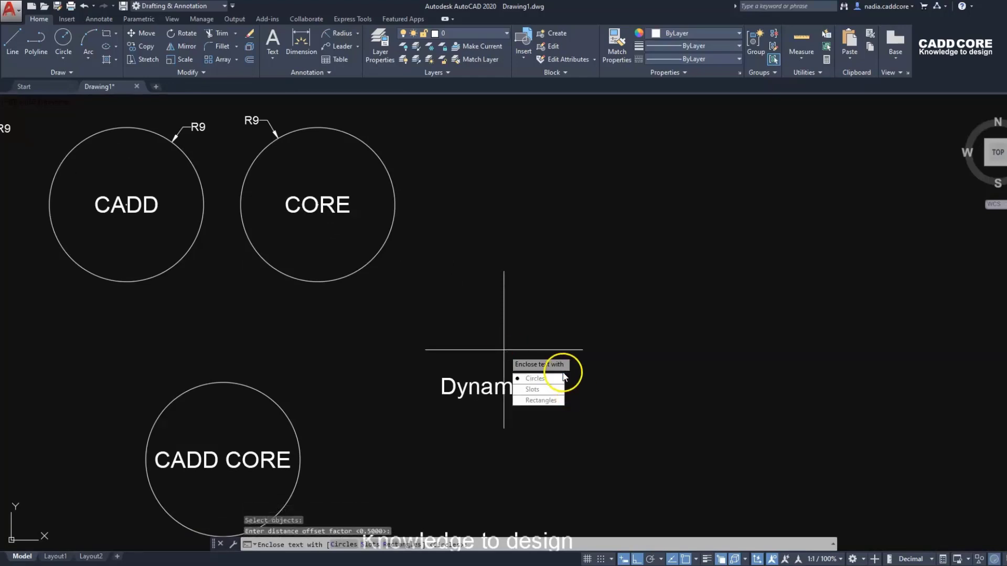
- Draw a constant-size slot around Dynamic with both dimensions held constant
left_click(550, 391)
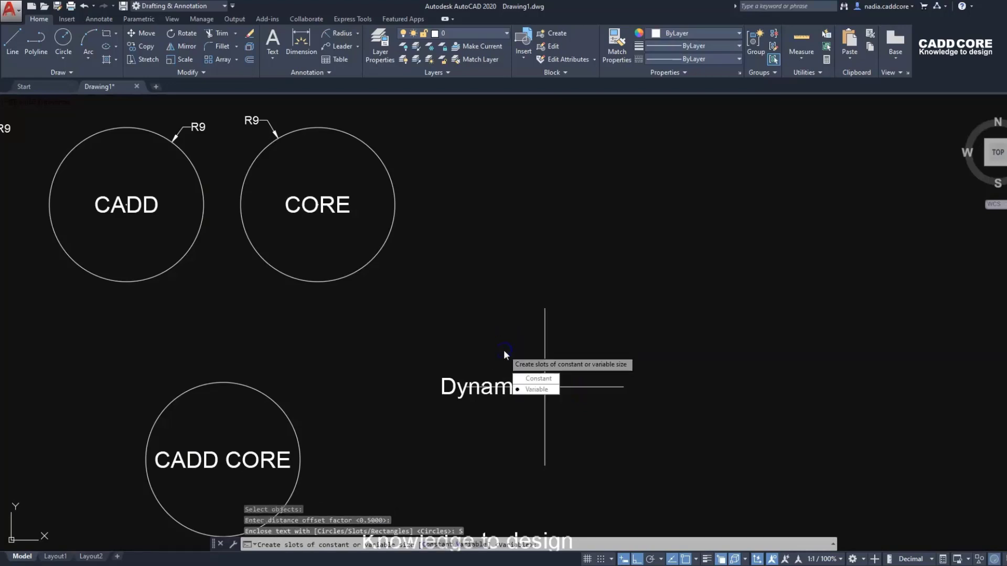
left_click(534, 382)
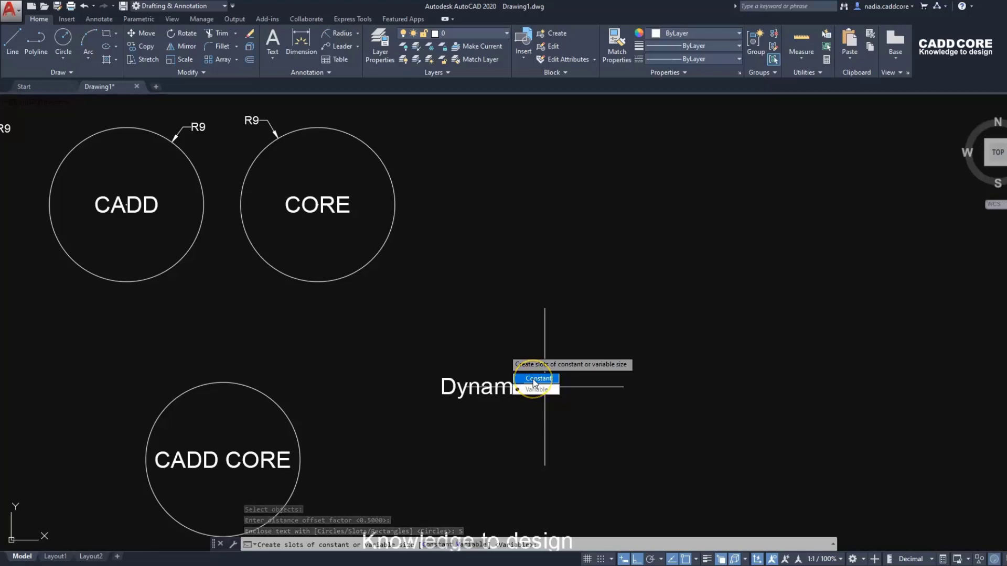
left_click(539, 402)
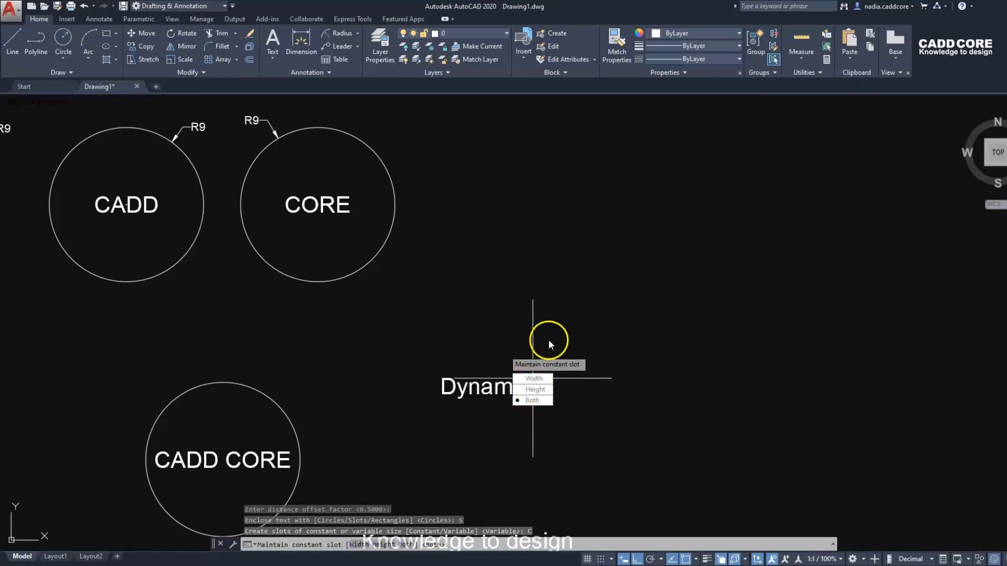
left_click(536, 389)
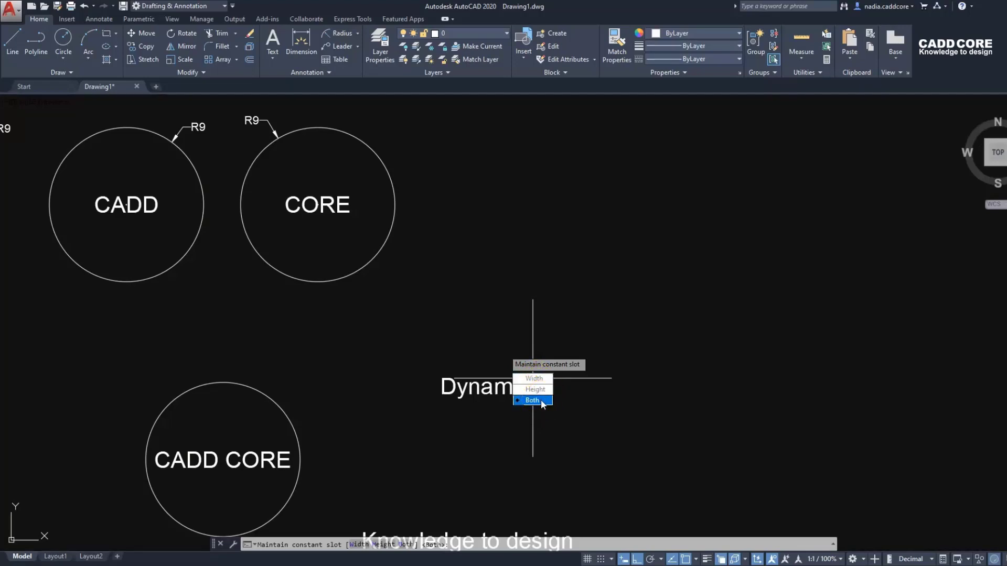
left_click(543, 401)
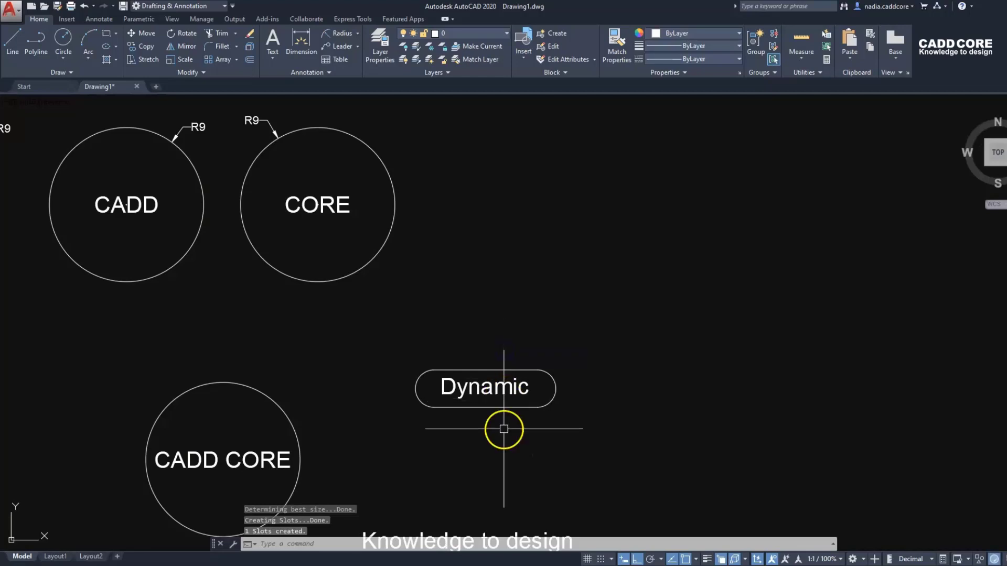
scroll(505, 414, "up", 2)
scroll(511, 388, "up", 2)
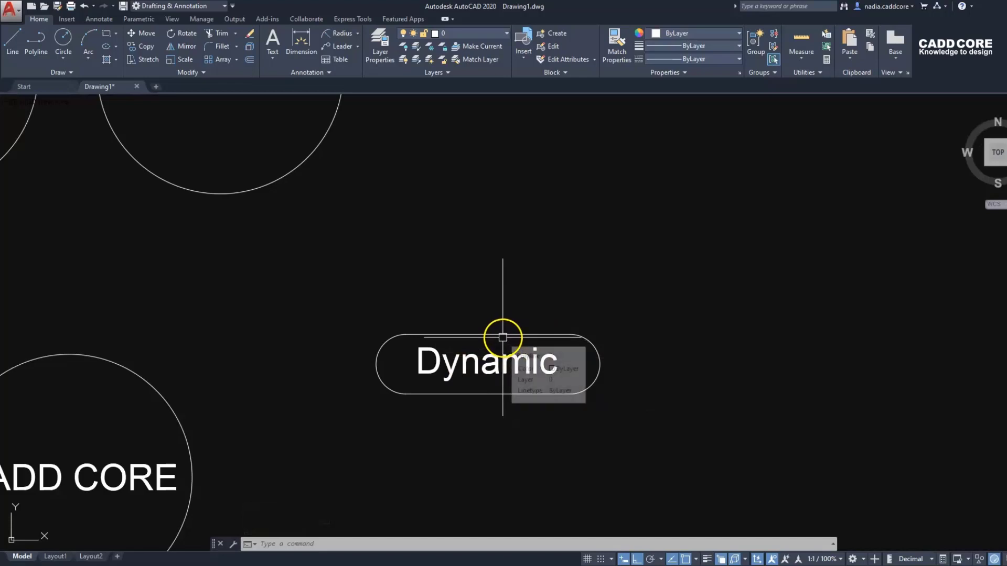
scroll(508, 341, "down", 4)
middle_click_drag(508, 341, 484, 332)
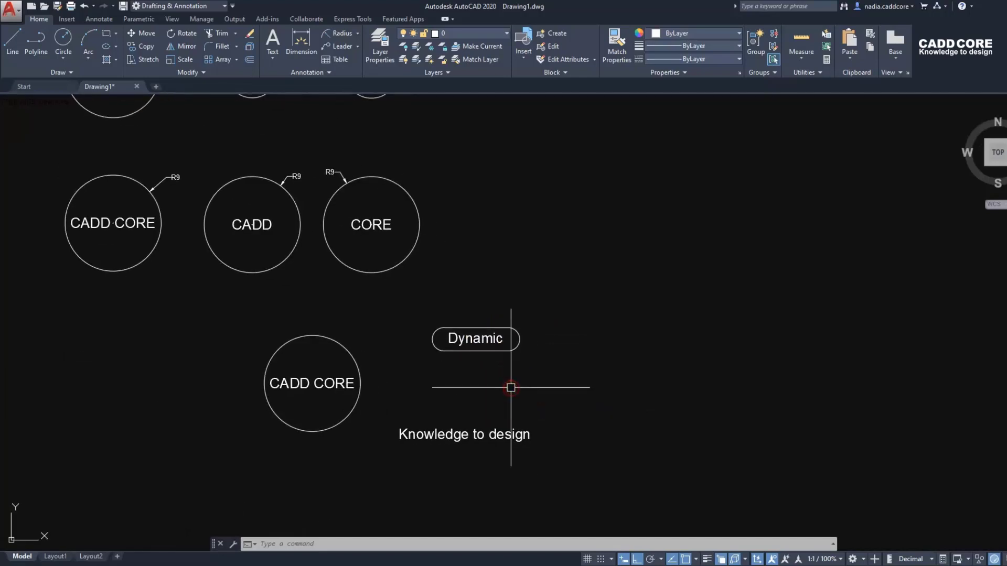
- Frame Knowledge to design in a constant rectangle, offset 0.5, both dimensions constant
type("tcircle")
key("Return")
left_click(493, 434)
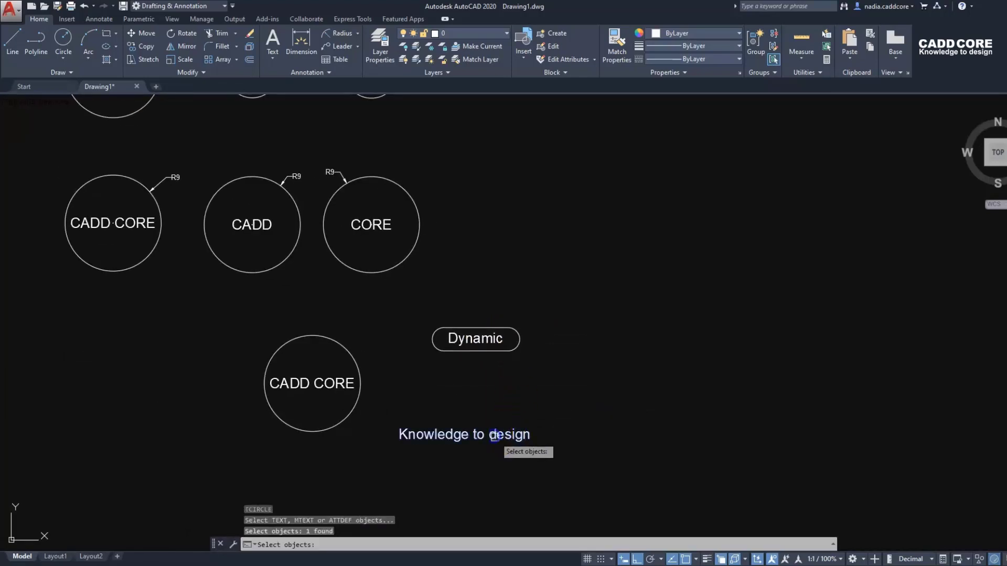
scroll(495, 433, "up", 1)
scroll(496, 433, "up", 1)
key("Return")
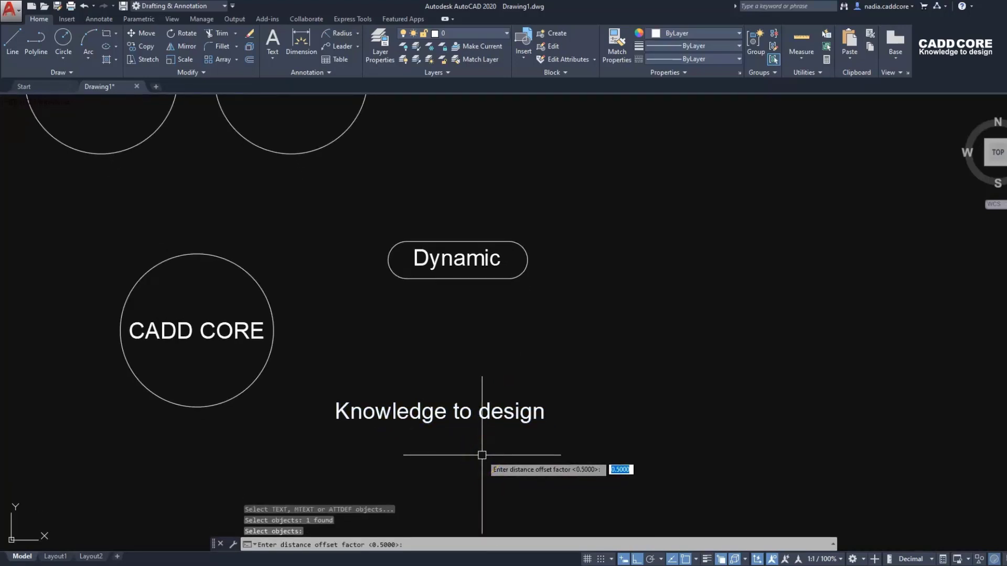
key("Return")
left_click(517, 505)
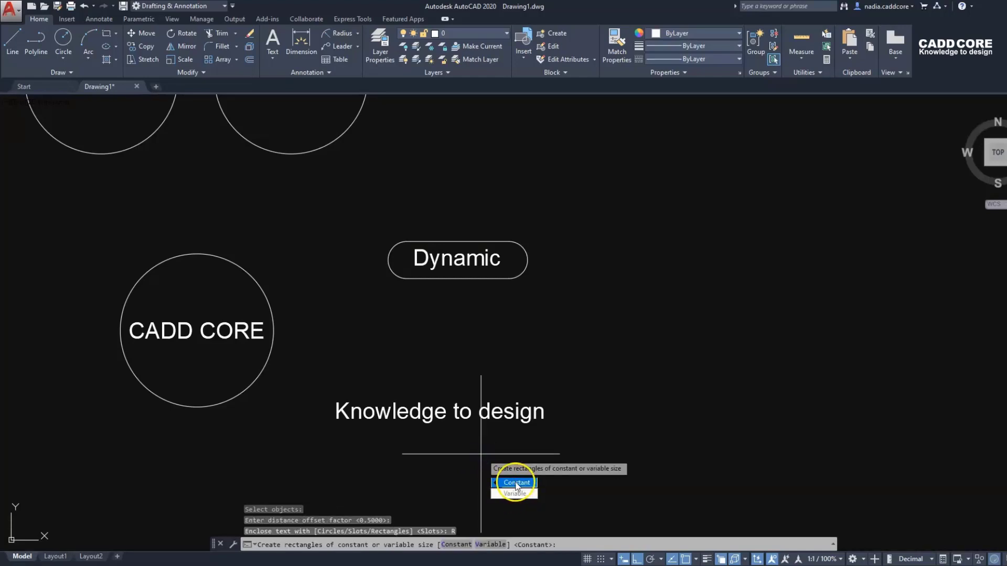
left_click(515, 482)
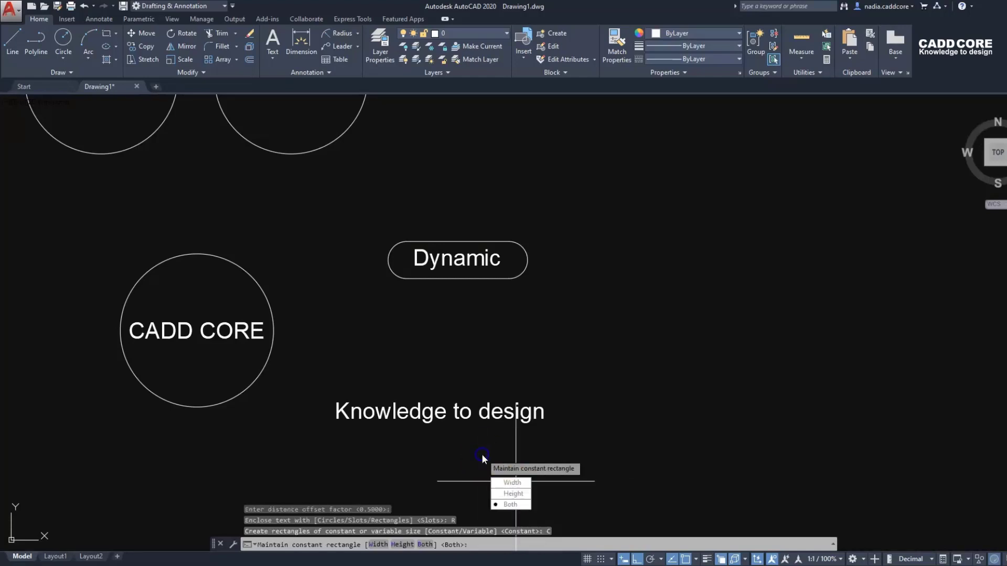
left_click(518, 508)
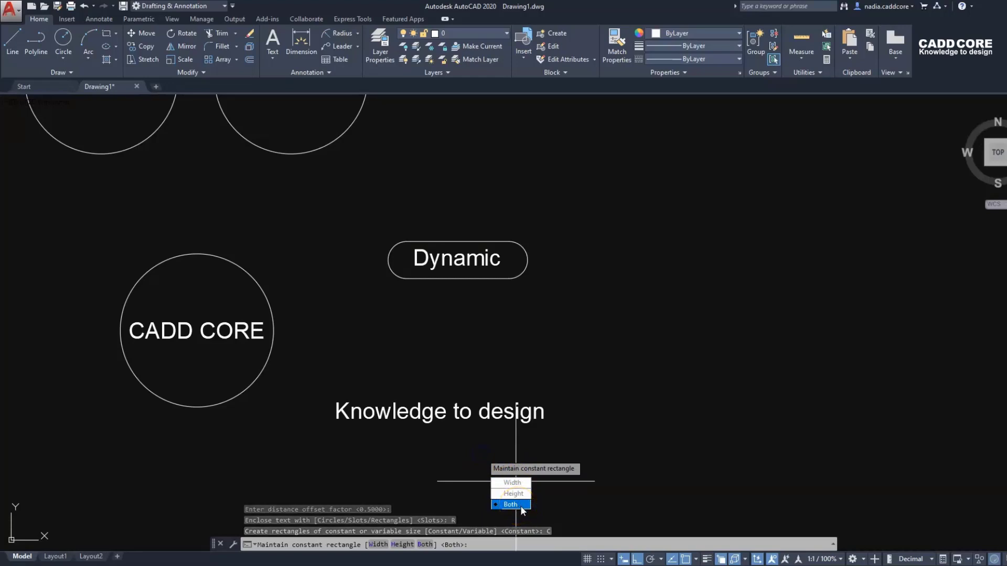
middle_click_drag(465, 448, 493, 419)
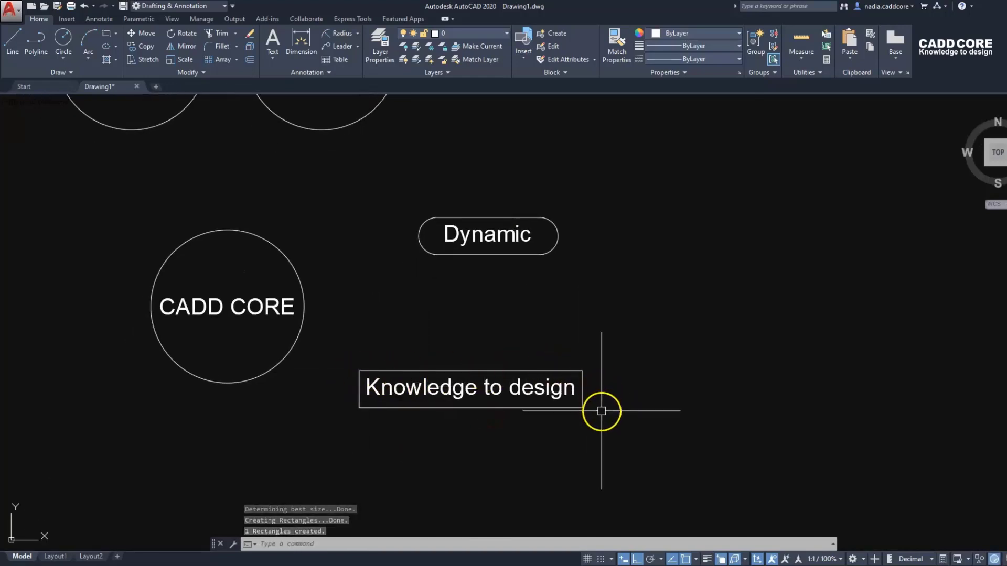
scroll(449, 329, "down", 2)
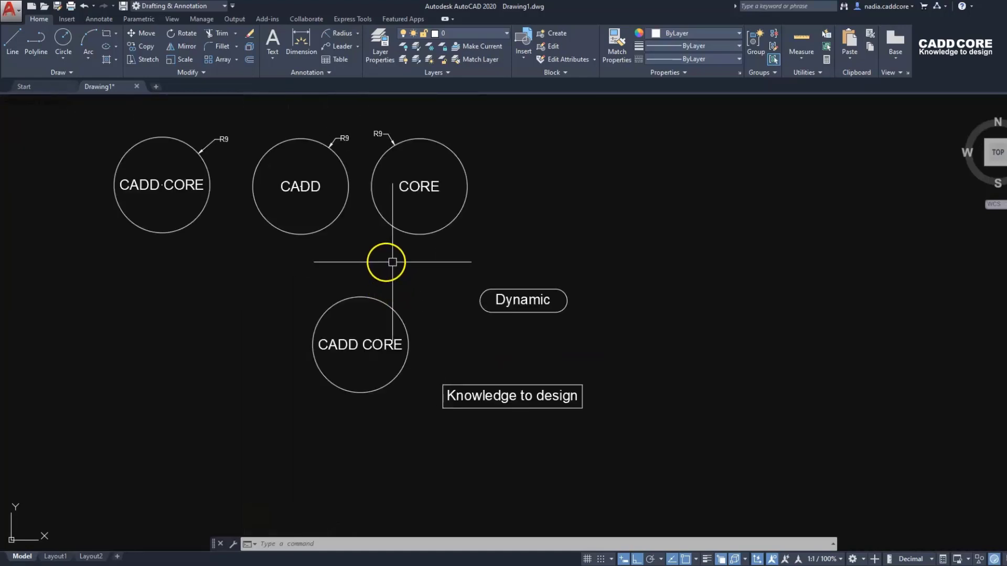
middle_click_drag(400, 265, 427, 319)
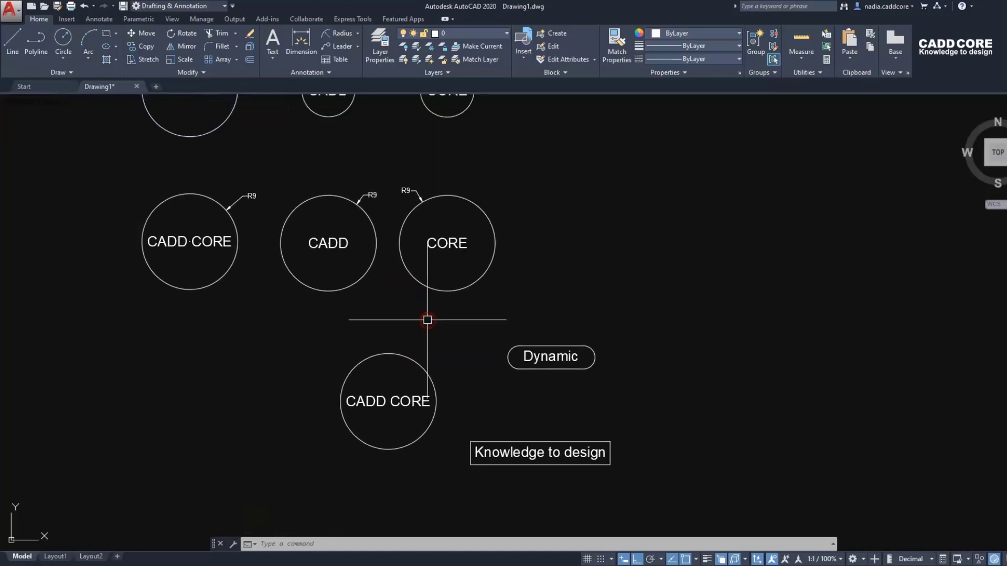
scroll(427, 316, "down", 2)
scroll(468, 213, "up", 2)
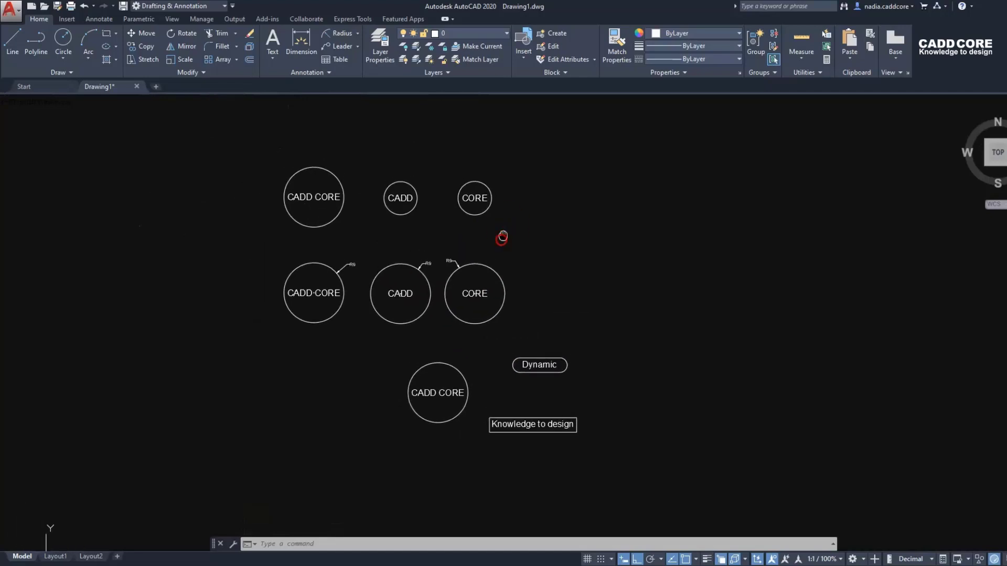
scroll(479, 245, "up", 2)
mouse_move(524, 332)
middle_mouse_down()
mouse_move(513, 283)
mouse_move(524, 286)
middle_mouse_up()
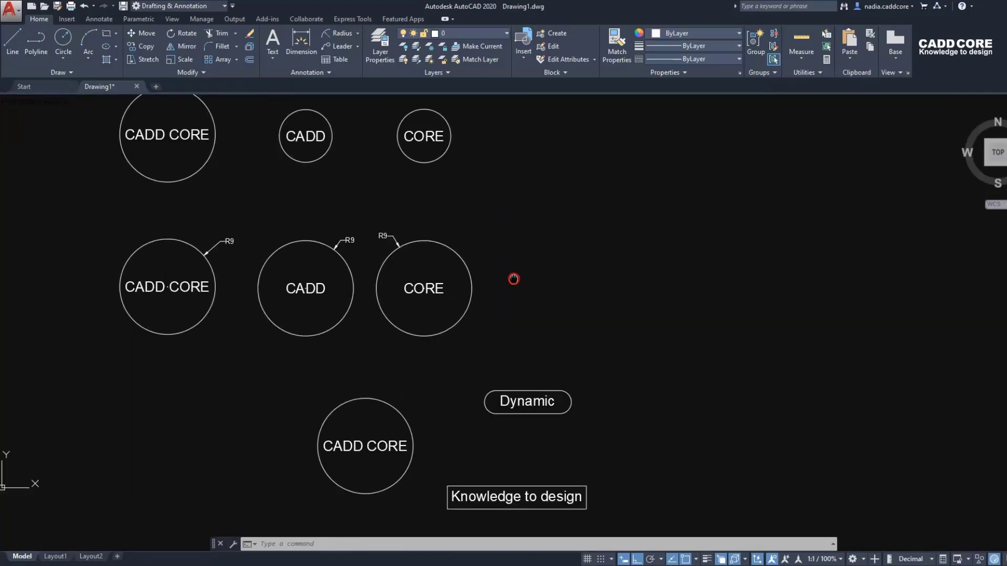
middle_click_drag(550, 397, 566, 392)
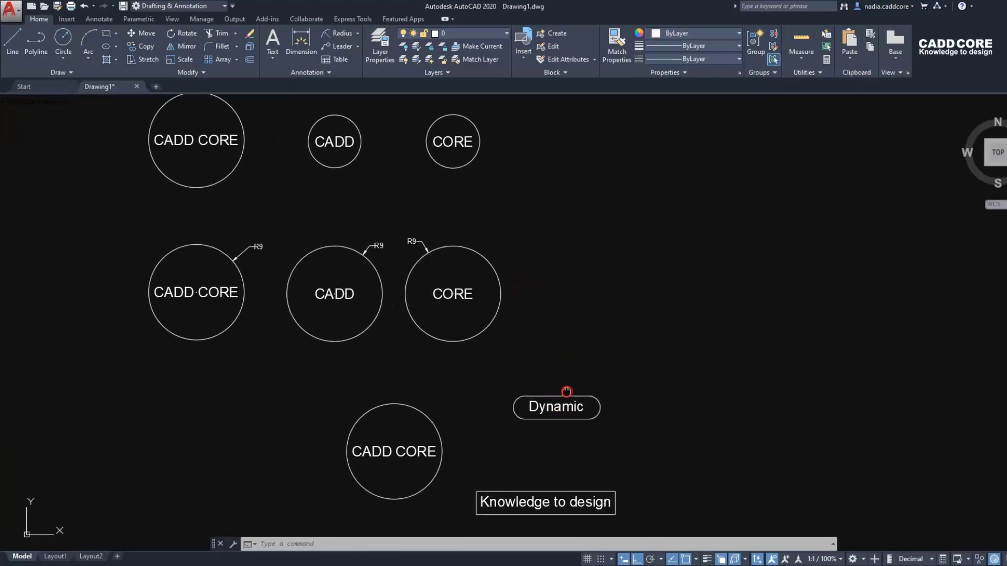